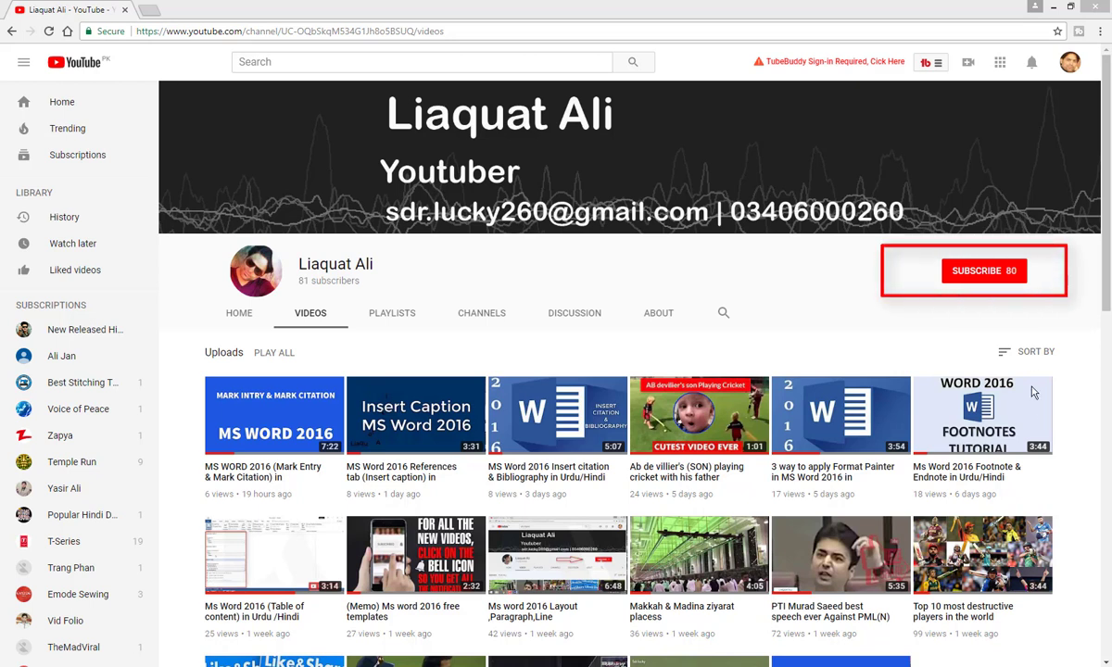
# - Subscribe to the YouTube channel and close the browser to return to Word
pyautogui.click(997, 278)
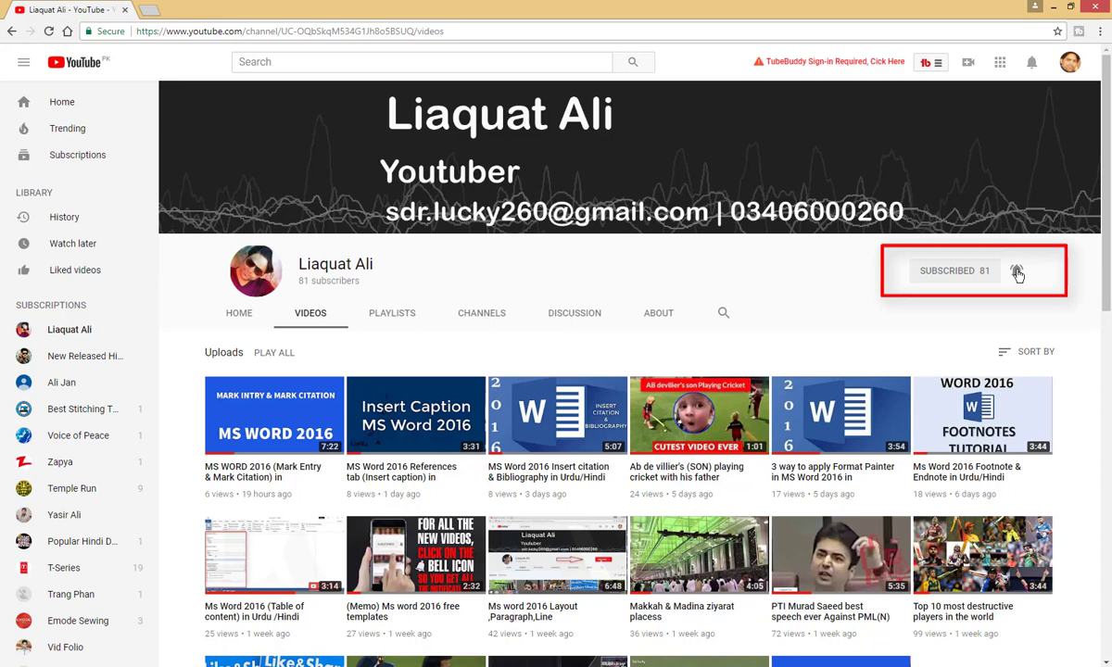
pyautogui.click(1107, 6)
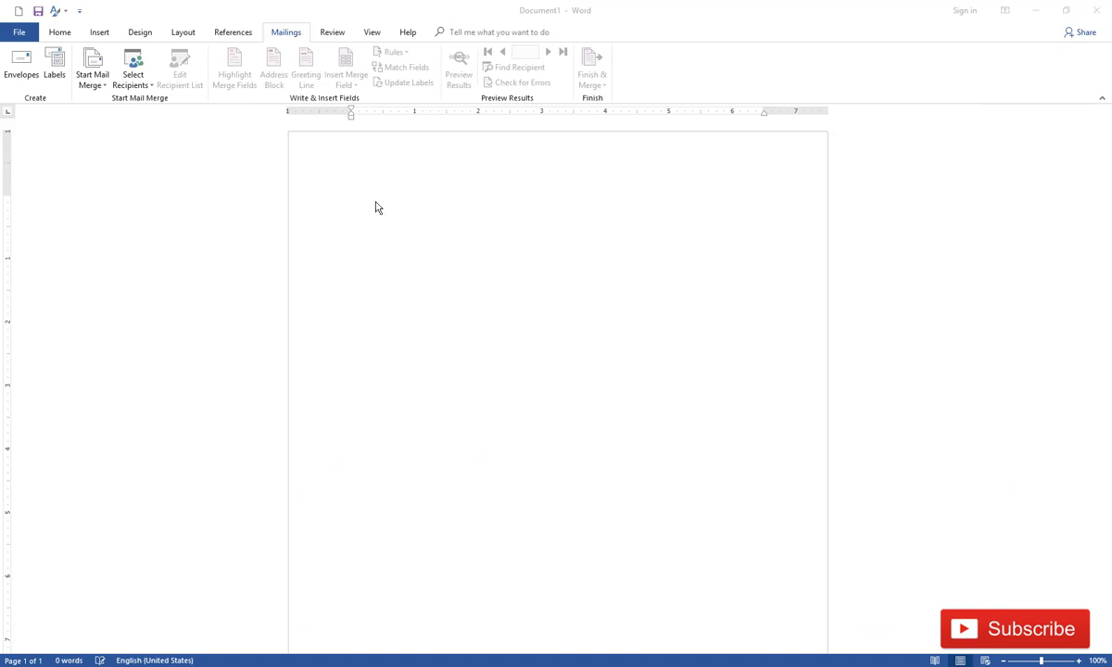
# - Open the Envelopes settings, briefly omit the return address, then include it again
pyautogui.click(22, 63)
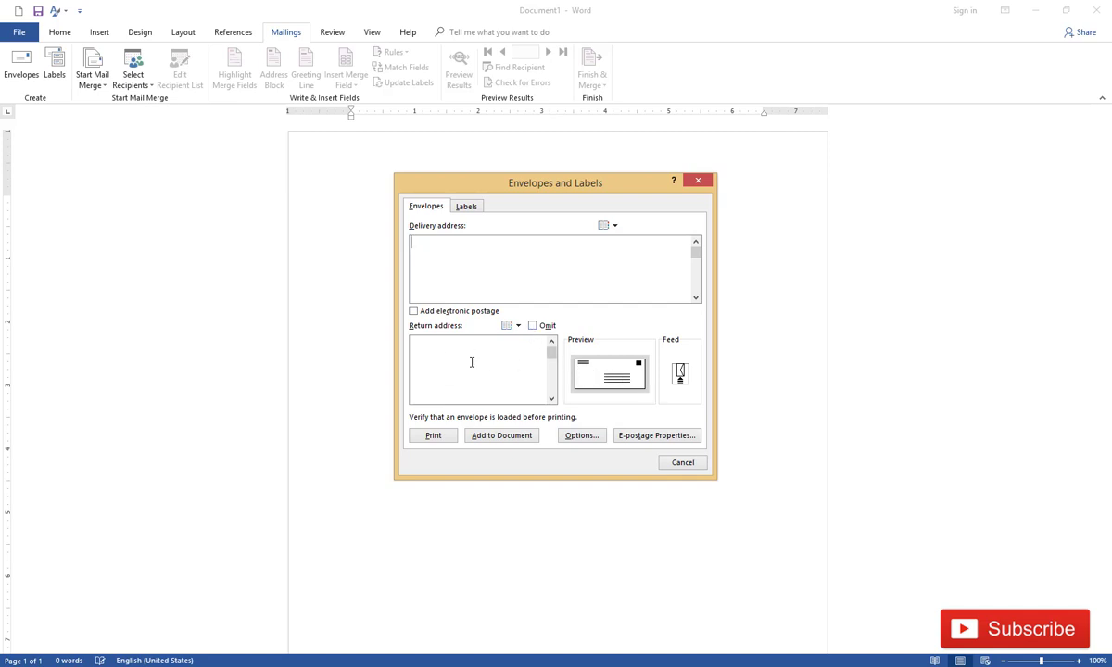
pyautogui.click(533, 328)
pyautogui.click(532, 326)
# - Set envelope feeding to the fourth orientation, face down, without clockwise rotation
pyautogui.click(583, 437)
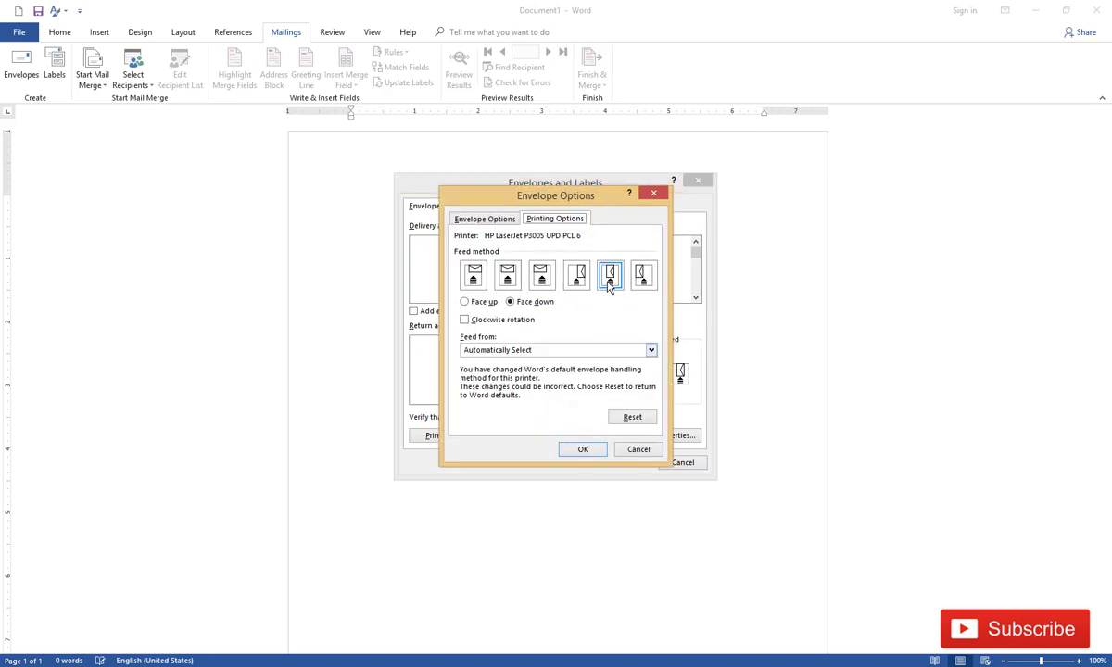
pyautogui.click(465, 303)
pyautogui.click(510, 302)
pyautogui.click(469, 323)
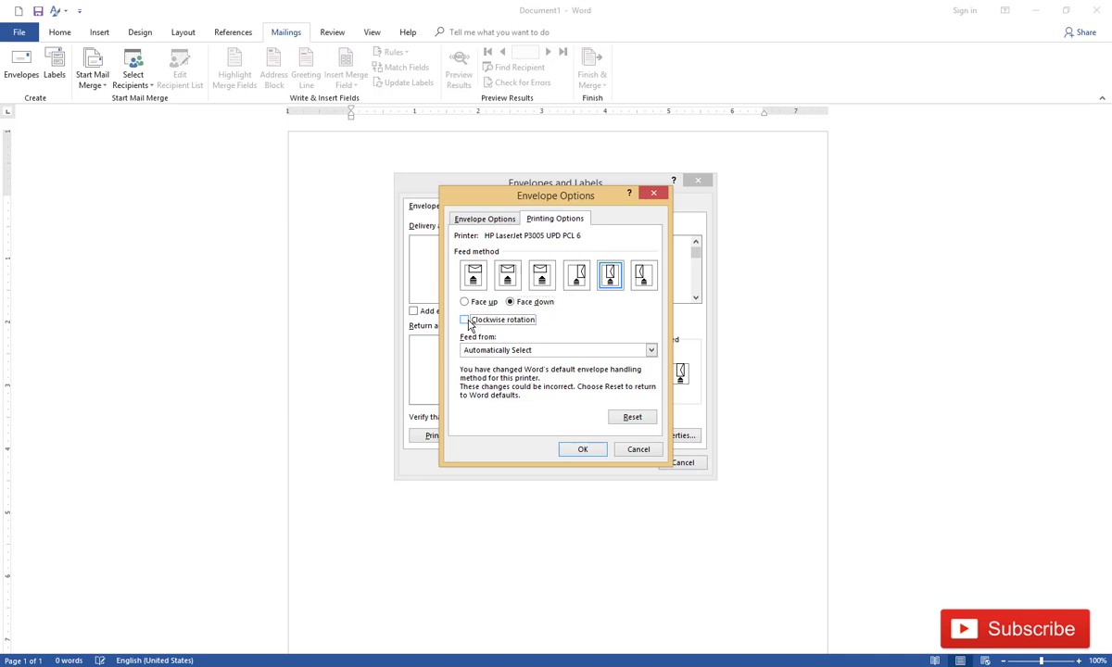
pyautogui.click(465, 320)
pyautogui.click(469, 322)
pyautogui.click(474, 274)
pyautogui.click(507, 274)
pyautogui.click(541, 274)
pyautogui.click(579, 276)
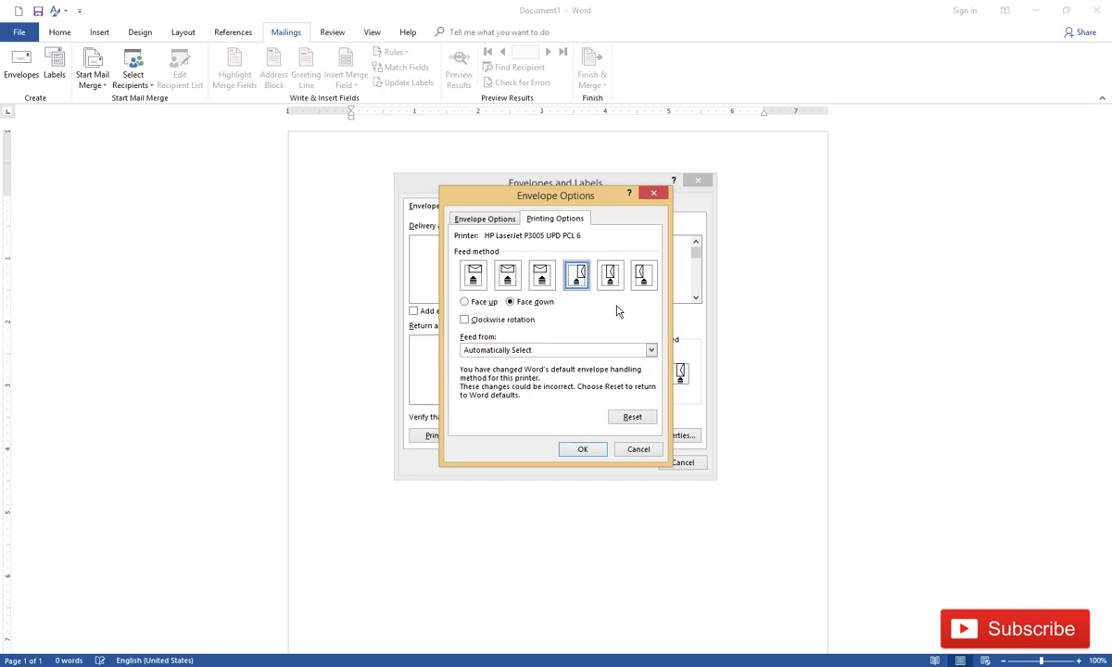
pyautogui.click(590, 450)
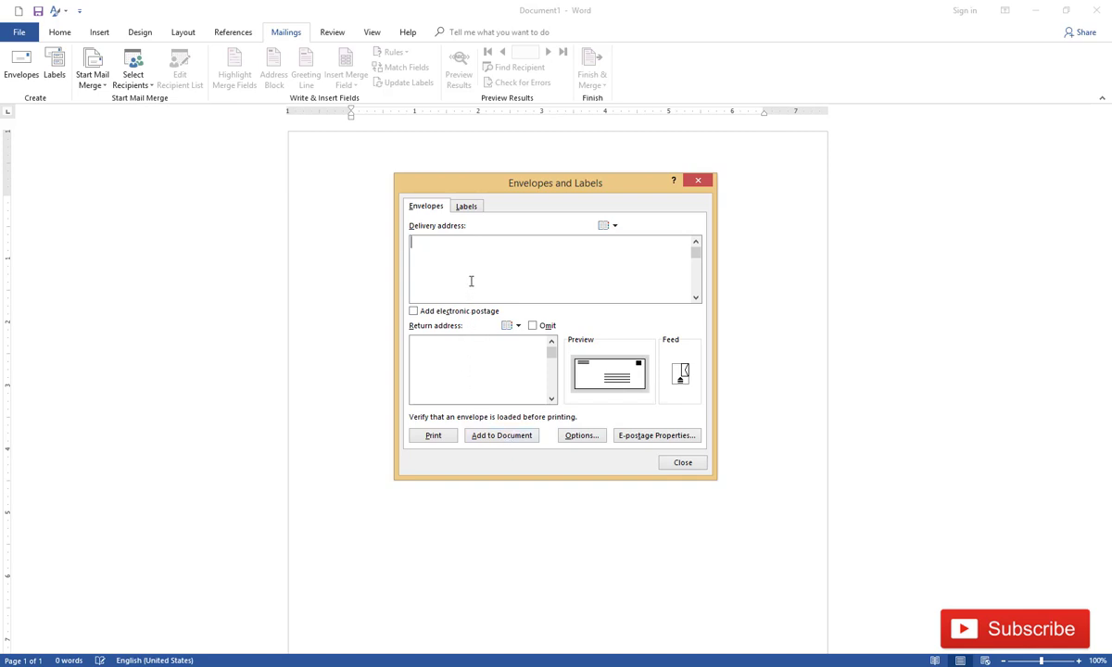
# - Enter a sample delivery address, add the envelope, and save the return address as default
pyautogui.write('fjksdhfsklahdfksajdas')
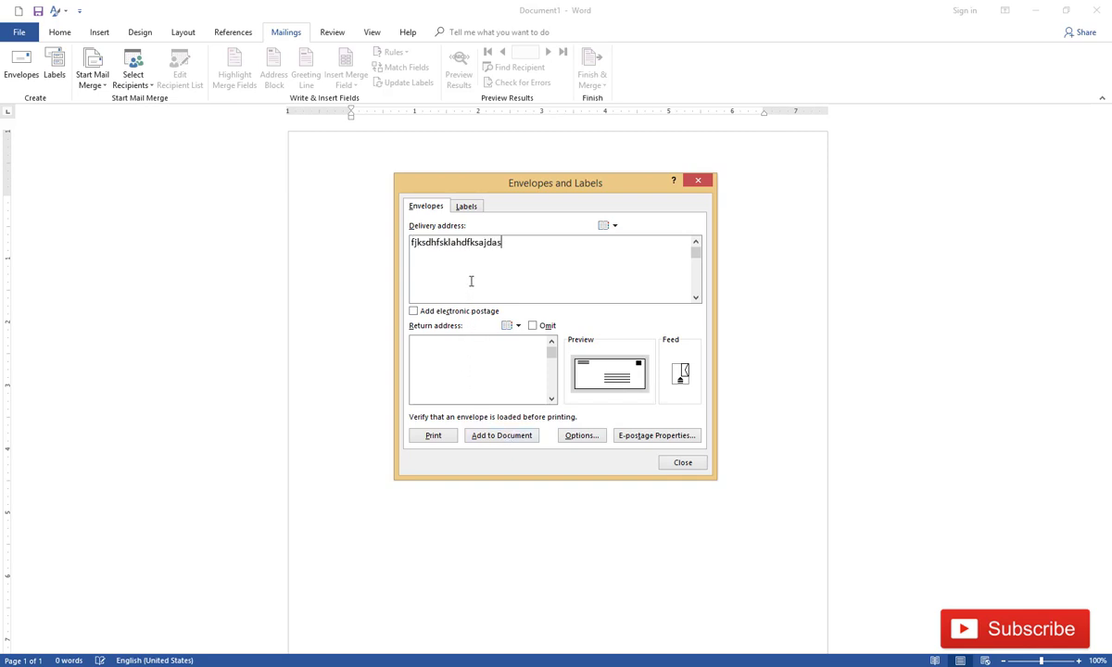
pyautogui.write('adhhs')
pyautogui.write('adfhsajkdhasa')
pyautogui.click(496, 442)
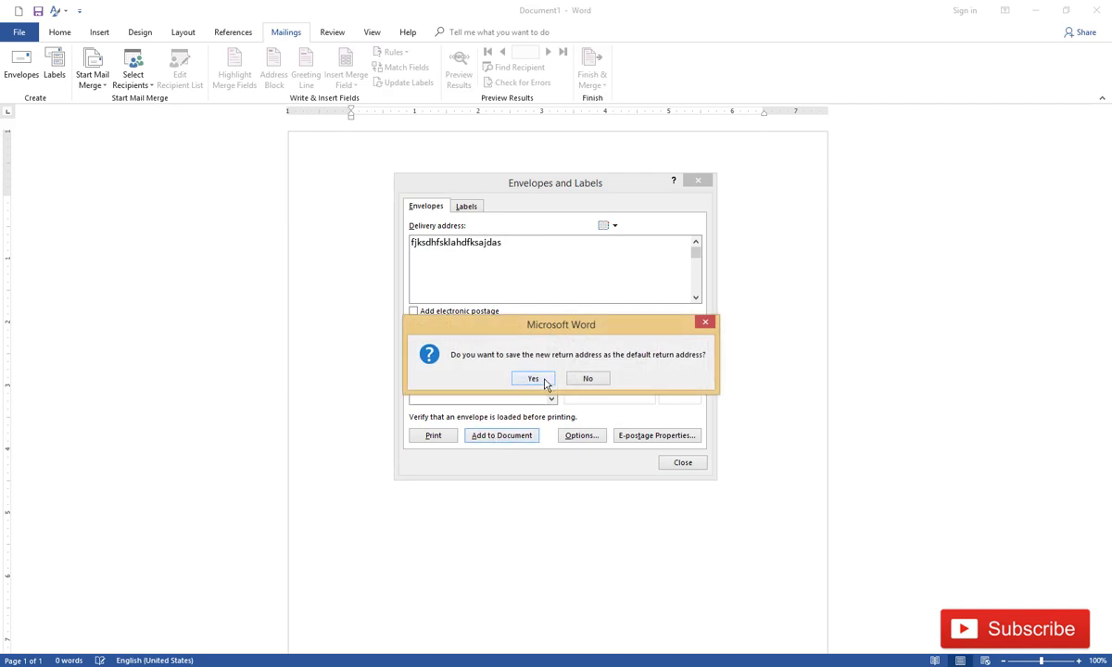
pyautogui.click(544, 383)
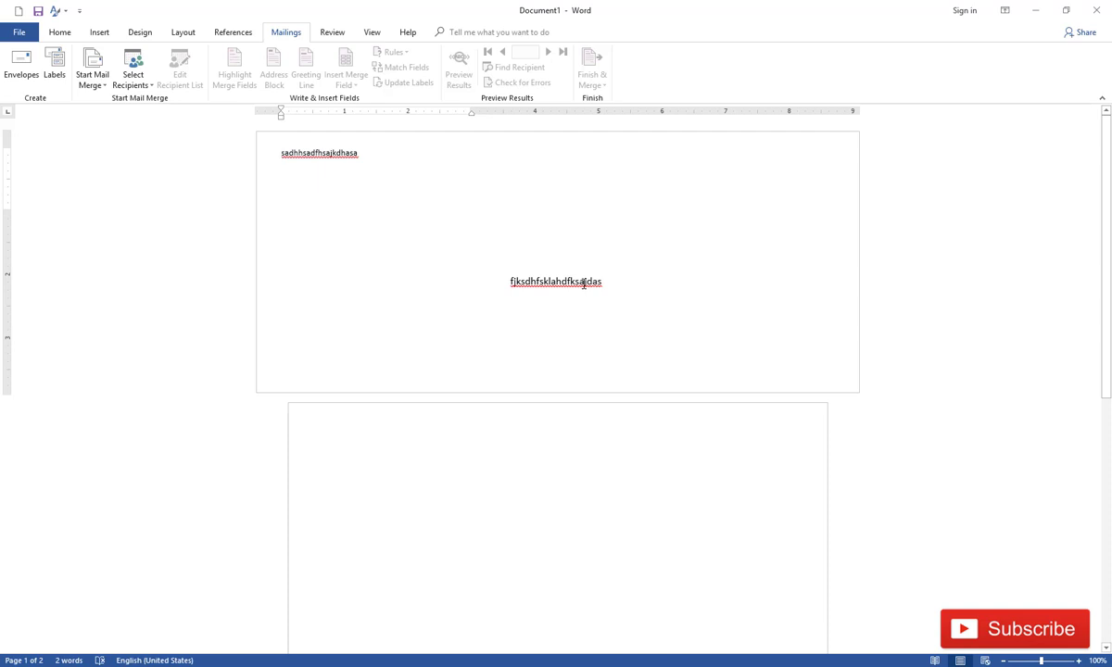
# - Set up labels reading 'Agile institute' on the Formtec GS-1008 label product
pyautogui.click(60, 69)
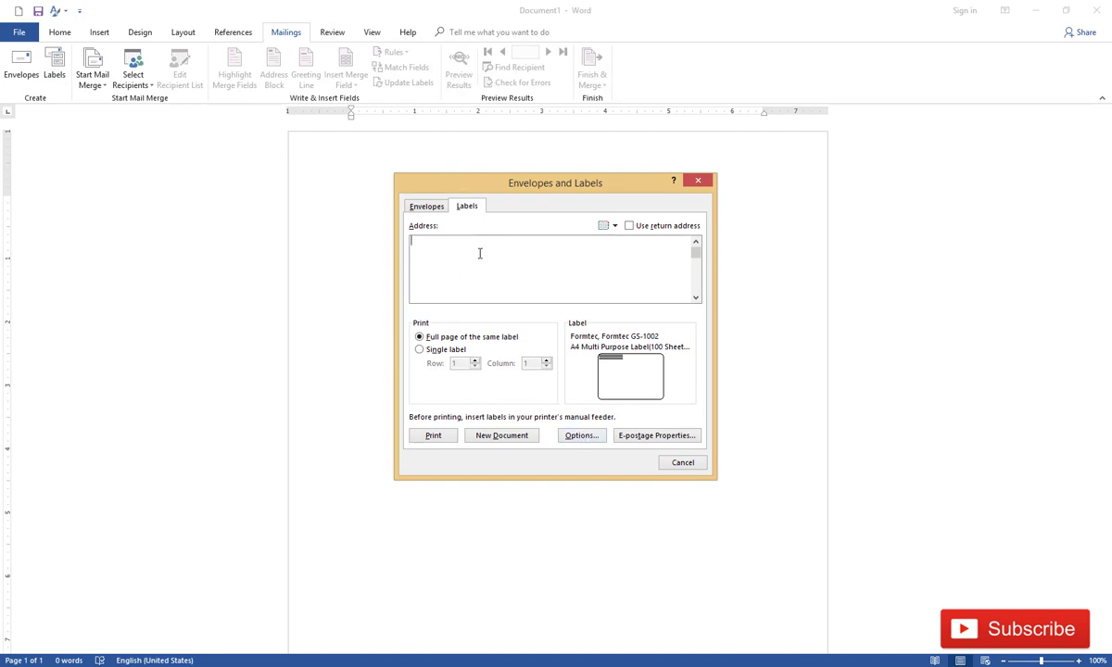
pyautogui.write('Agi')
pyautogui.write('le instit')
pyautogui.write('ute')
pyautogui.click(582, 437)
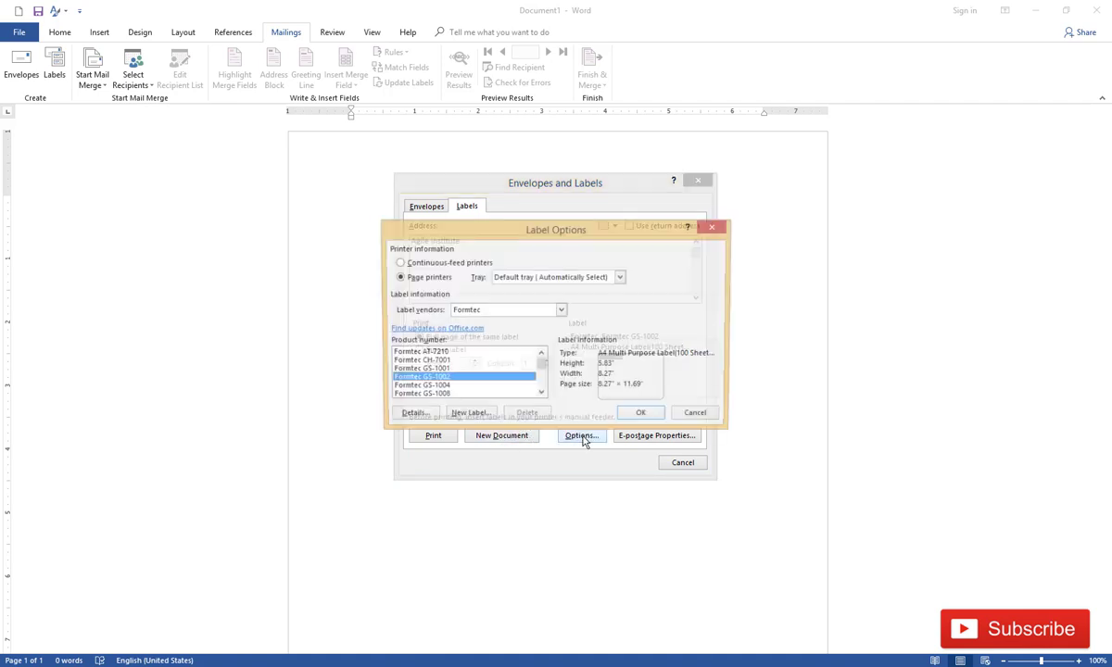
pyautogui.click(457, 396)
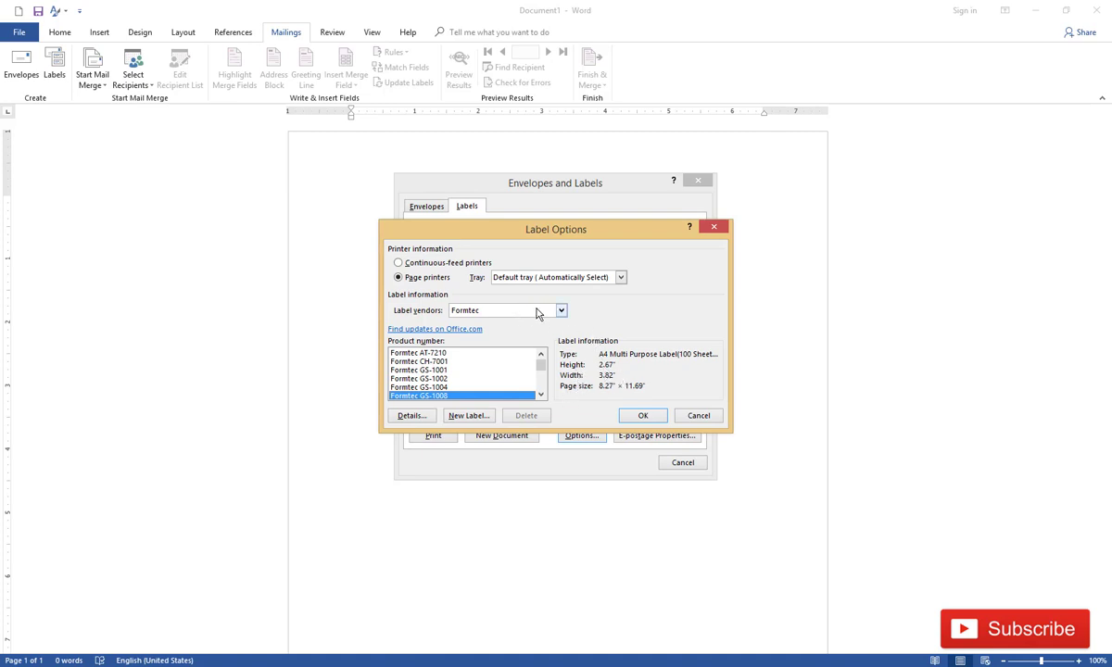
pyautogui.click(641, 416)
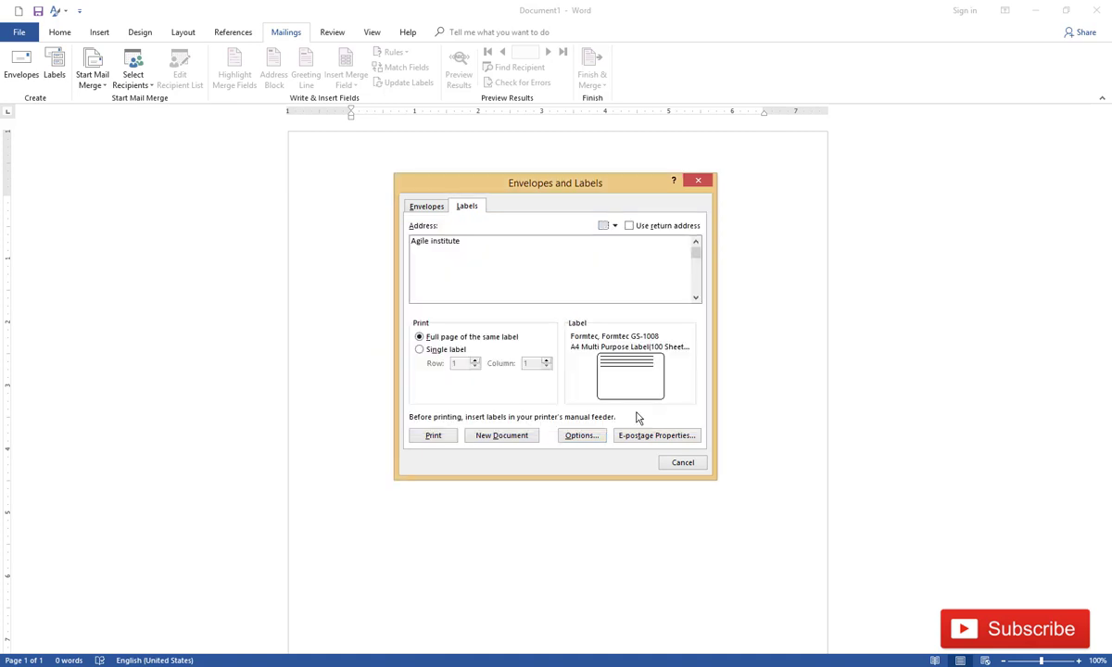
# - Create a new document from the Agile institute labels and look through it
pyautogui.click(498, 436)
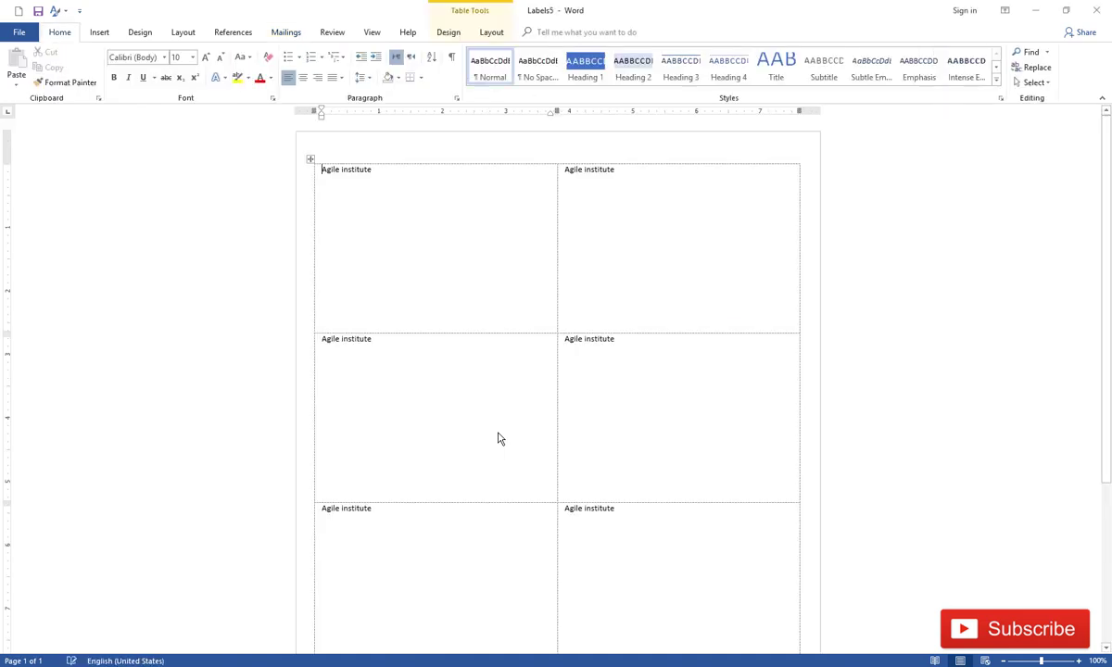
pyautogui.scroll(-2, 537, 380)
pyautogui.scroll(-3, 542, 381)
pyautogui.scroll(3, 545, 381)
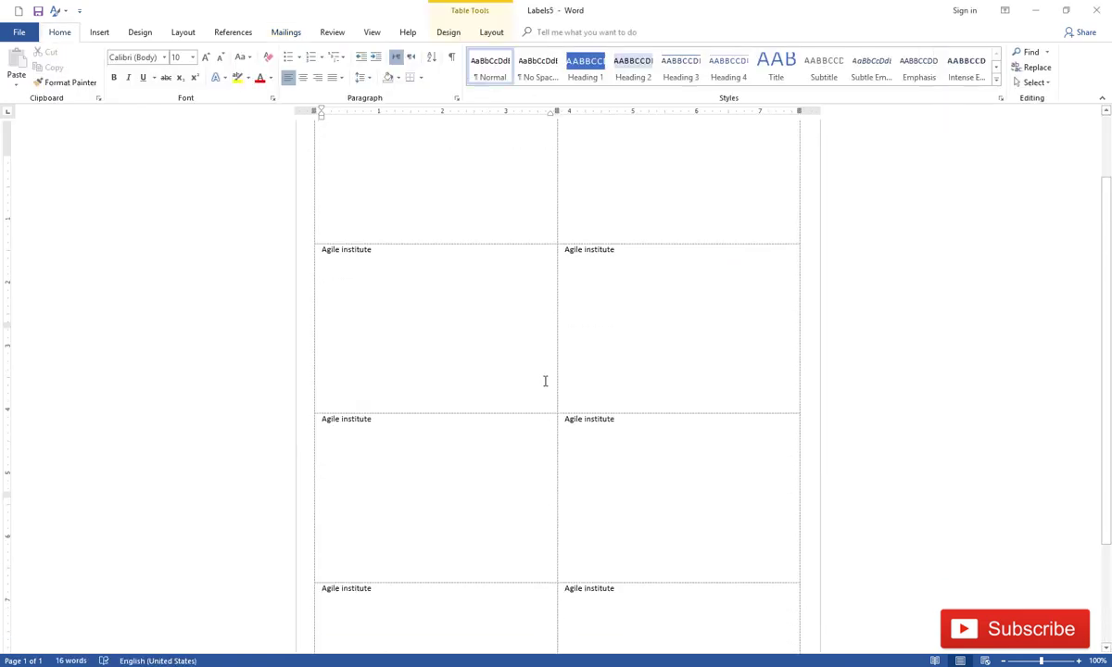
pyautogui.scroll(2, 545, 381)
# - Make all the label text bold, larger, and in the Algerian font
pyautogui.hotkey('ctrl', 'a')
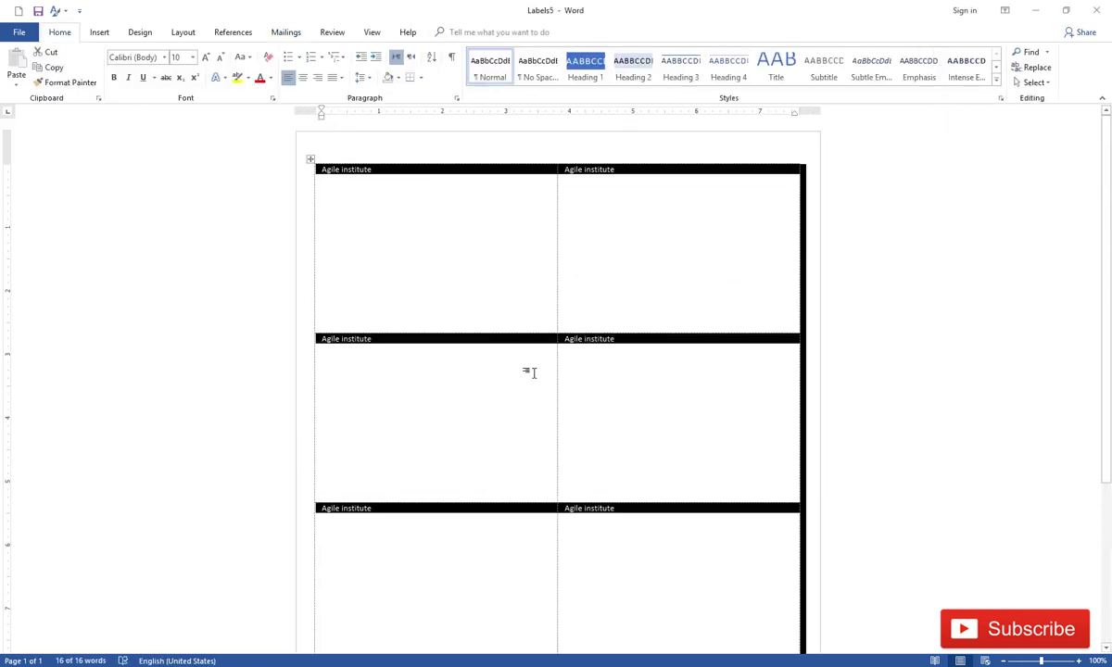
pyautogui.click(112, 79)
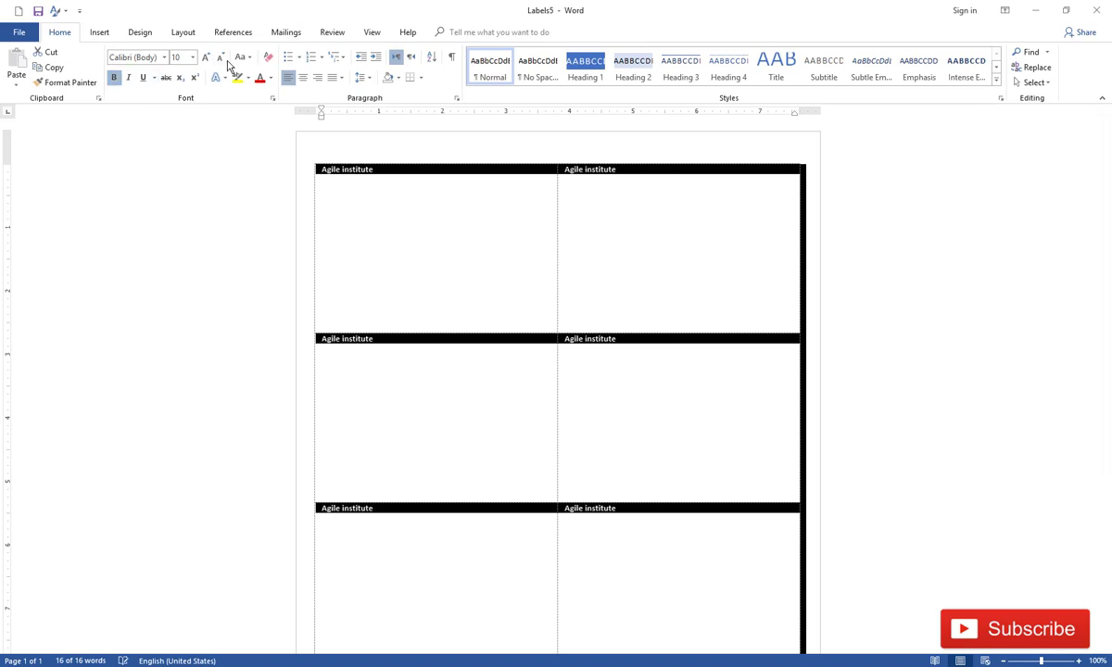
pyautogui.click(208, 59)
pyautogui.click(208, 58)
pyautogui.click(207, 59)
pyautogui.click(207, 58)
pyautogui.click(208, 58)
pyautogui.click(208, 58)
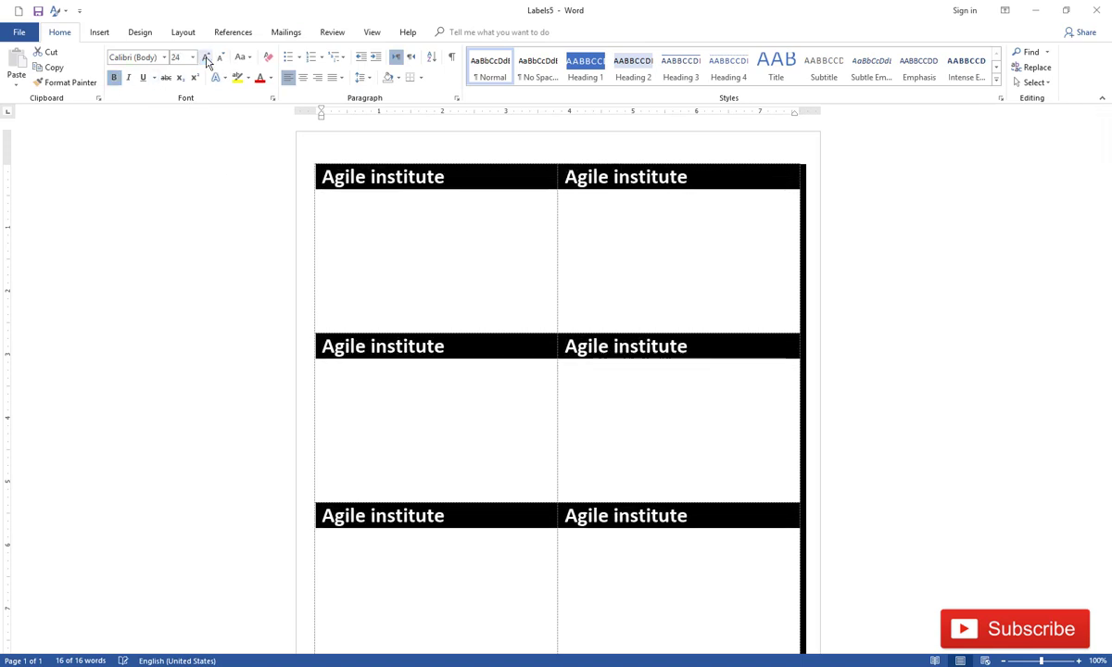
pyautogui.click(207, 58)
pyautogui.click(207, 58)
pyautogui.click(207, 58)
pyautogui.click(207, 58)
pyautogui.click(208, 58)
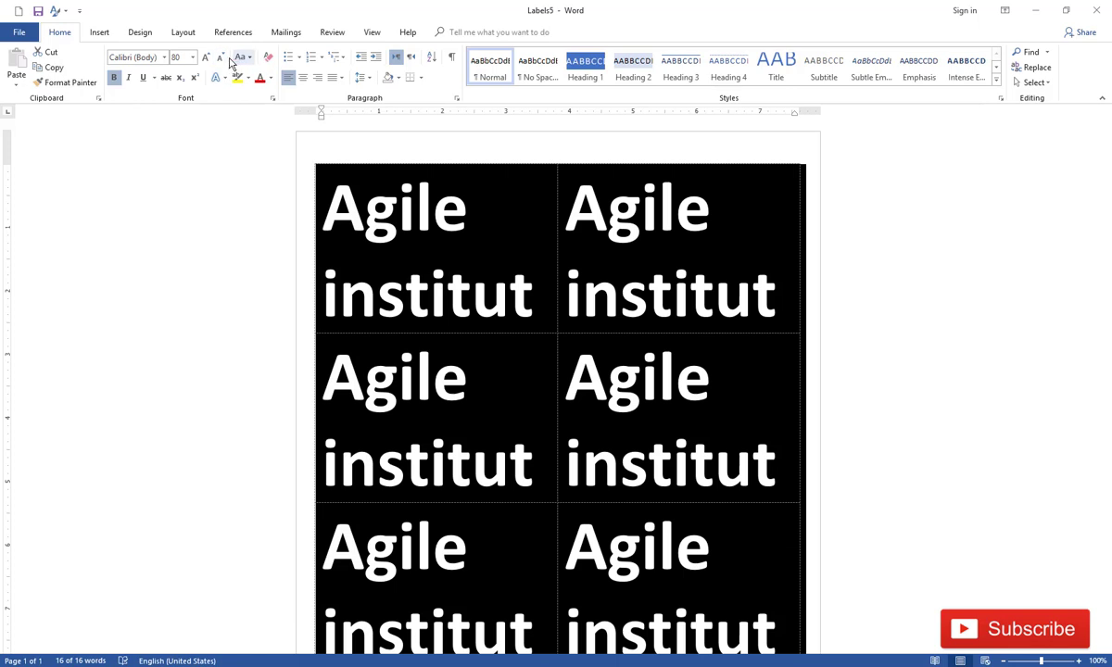
pyautogui.click(219, 57)
pyautogui.click(219, 58)
pyautogui.click(219, 57)
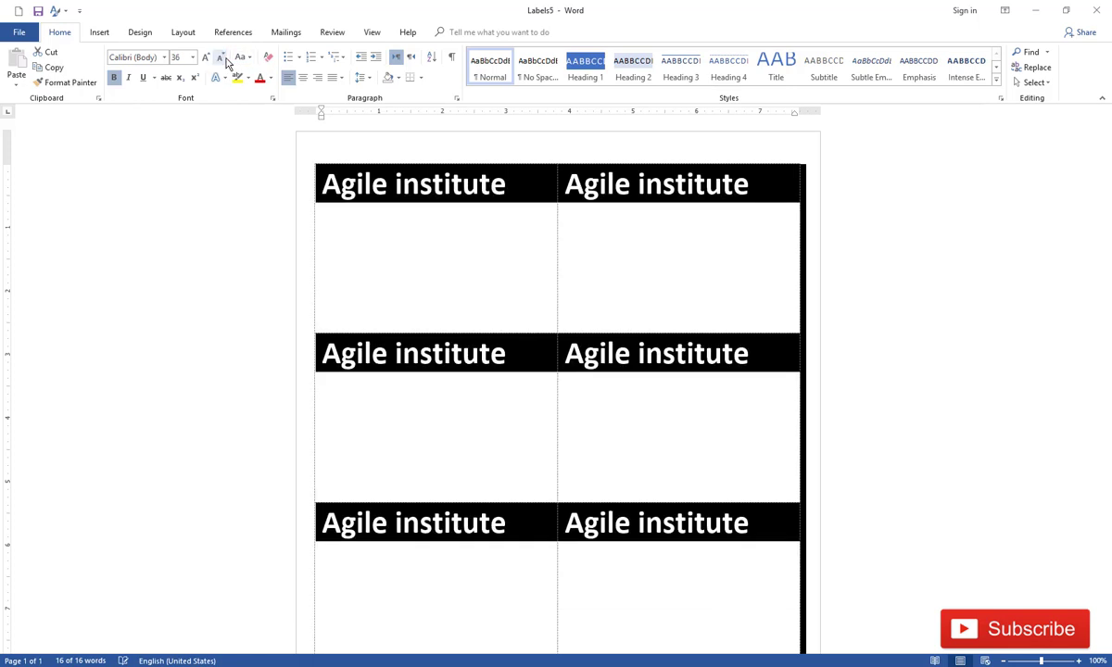
pyautogui.click(164, 59)
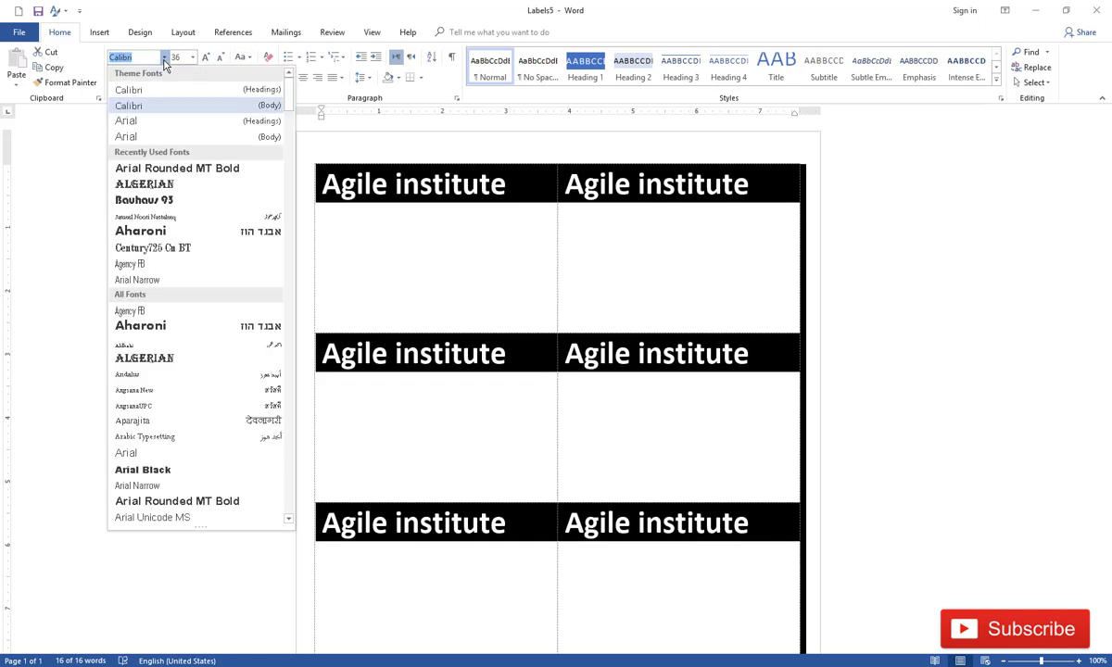
pyautogui.click(160, 187)
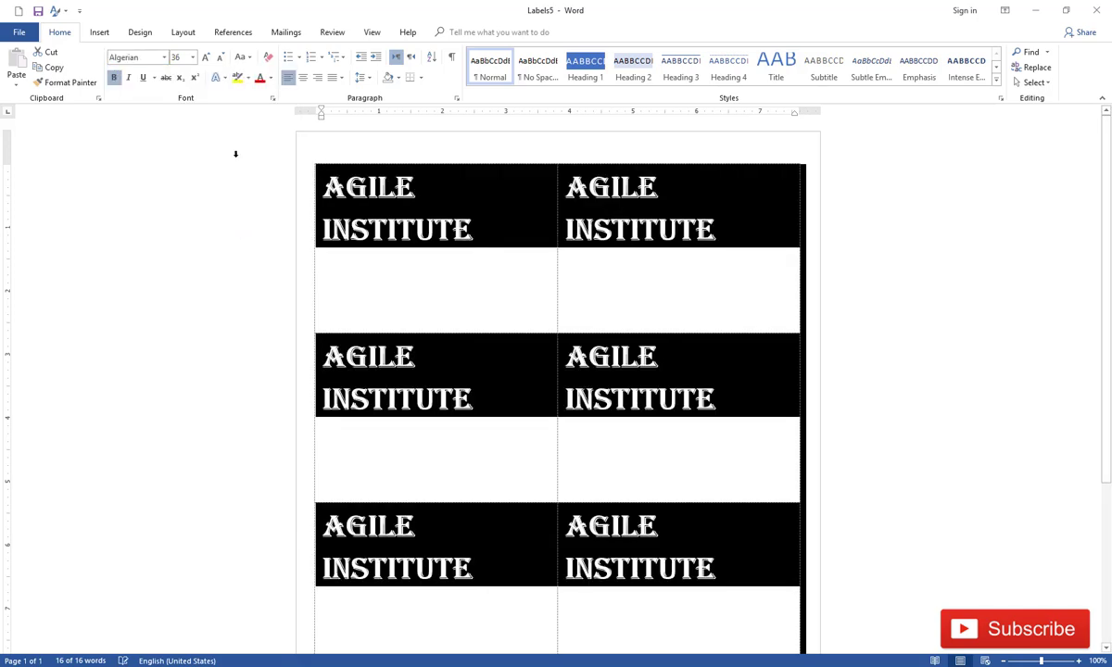
# - Apply All Borders to the label table, then delete the whole table
pyautogui.click(421, 79)
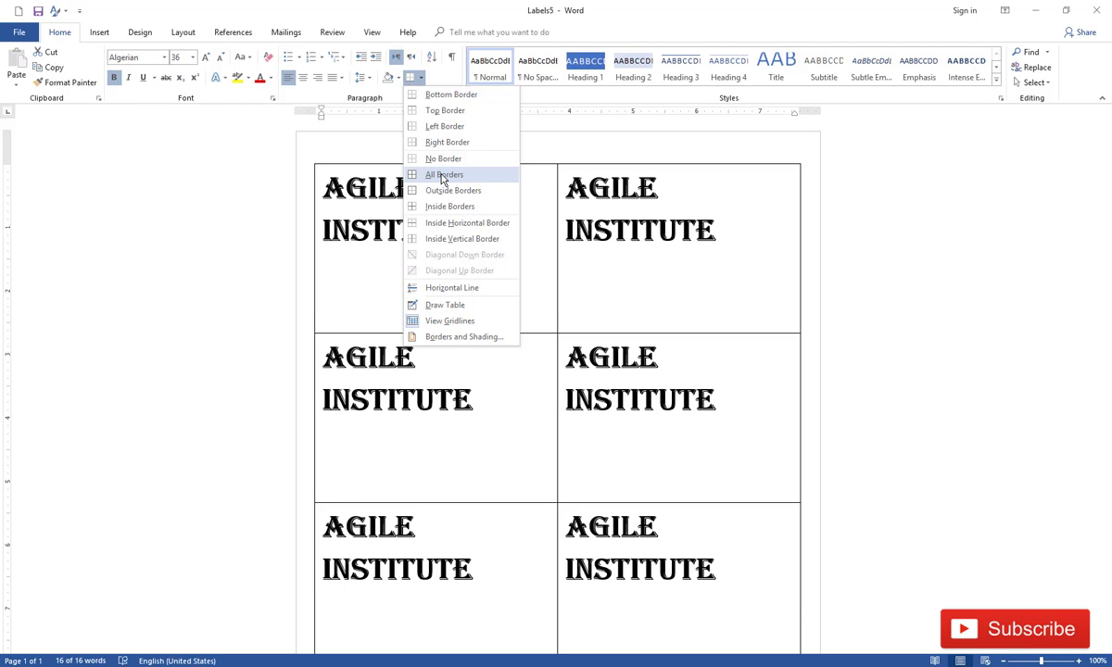
pyautogui.click(441, 179)
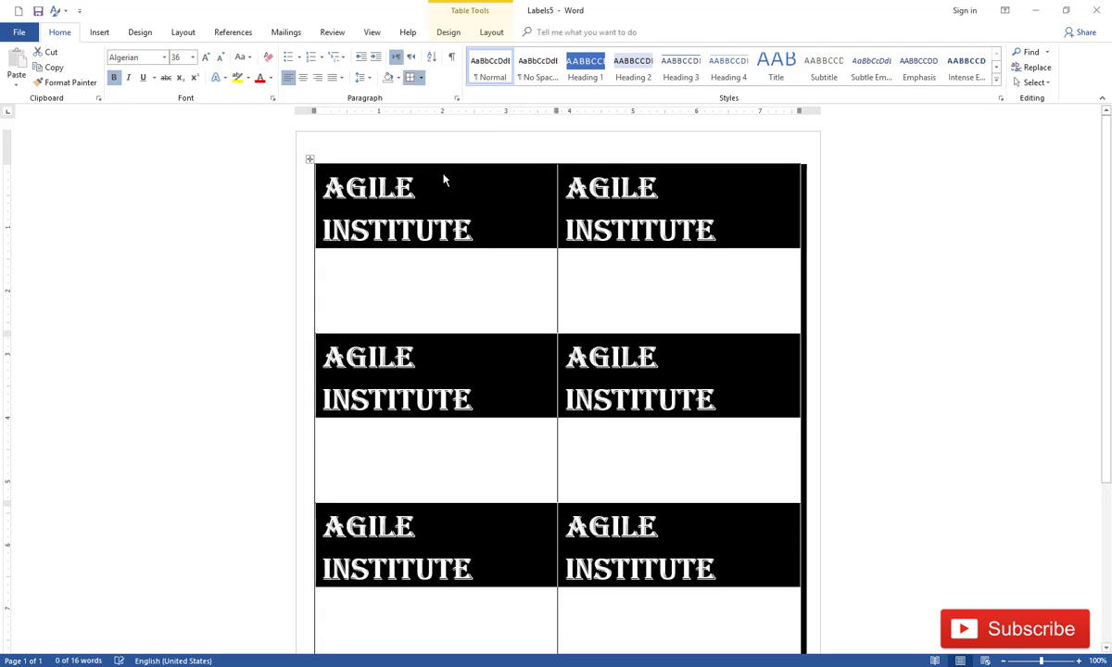
pyautogui.click(278, 186)
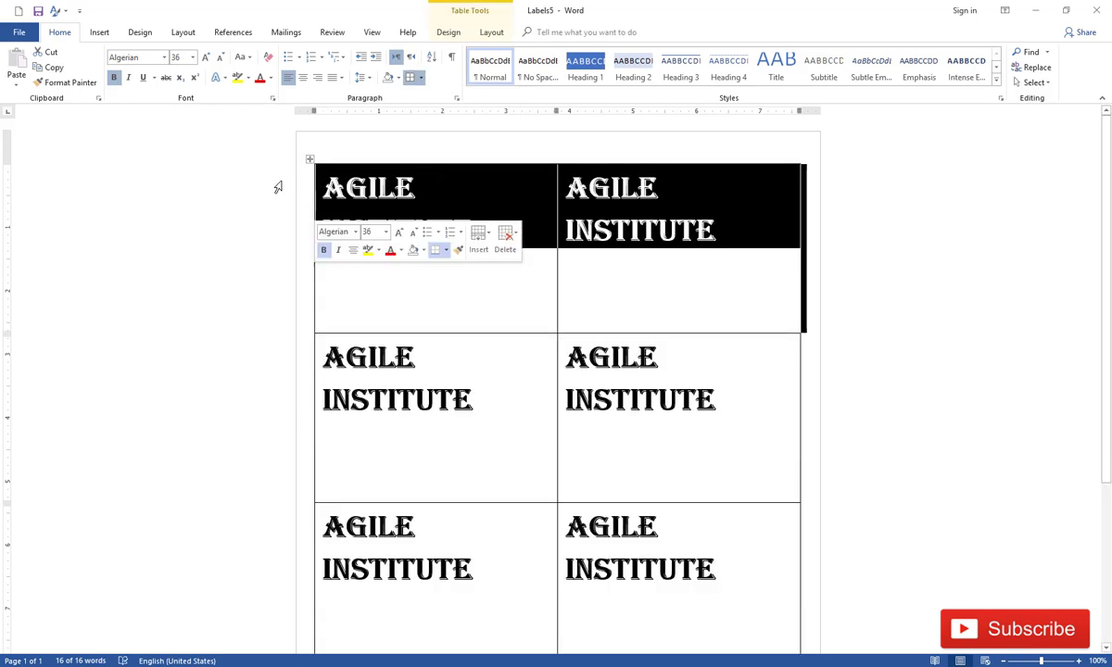
pyautogui.click(309, 159)
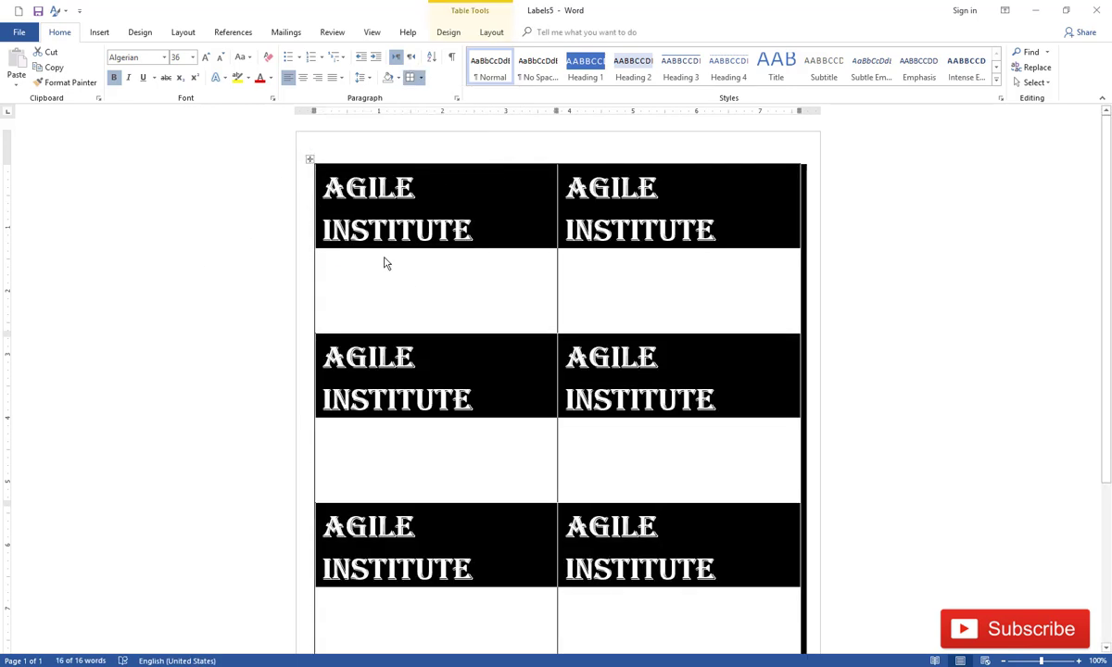
pyautogui.rightClick(381, 255)
pyautogui.click(427, 328)
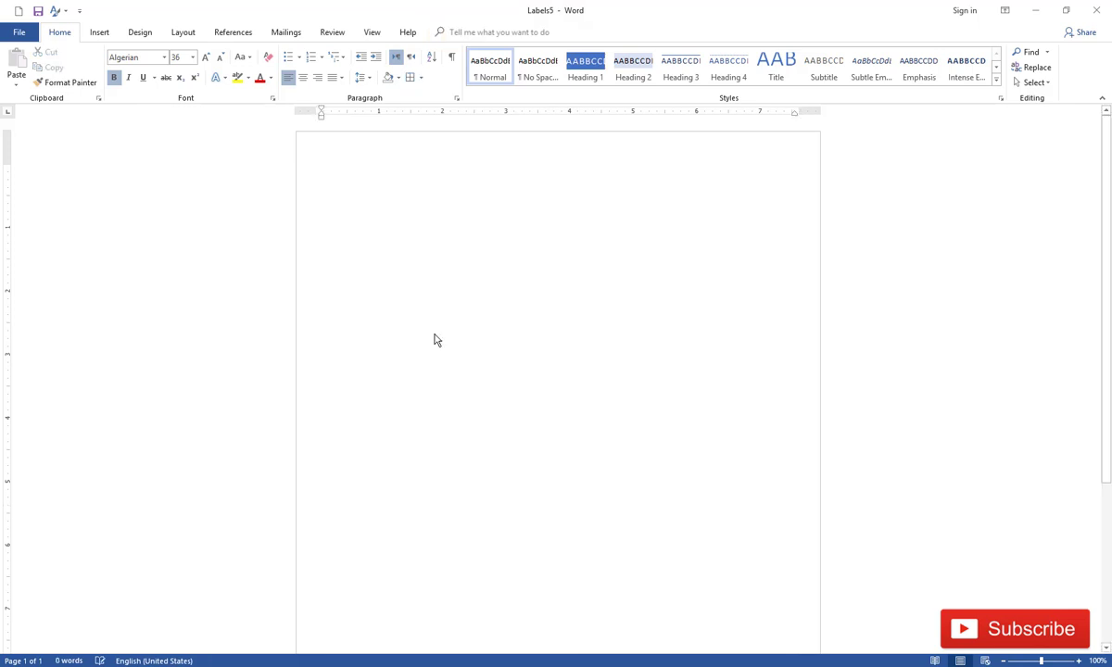
# - Open the Start Mail Merge document types and adjust the blank lines above the text
pyautogui.click(285, 31)
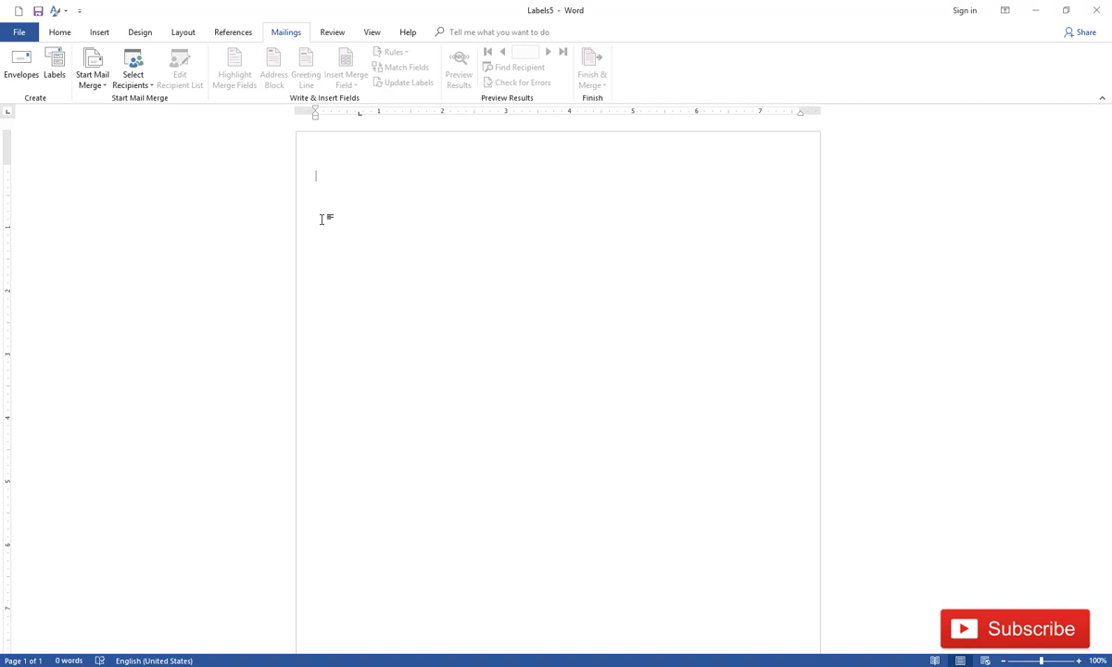
pyautogui.click(92, 79)
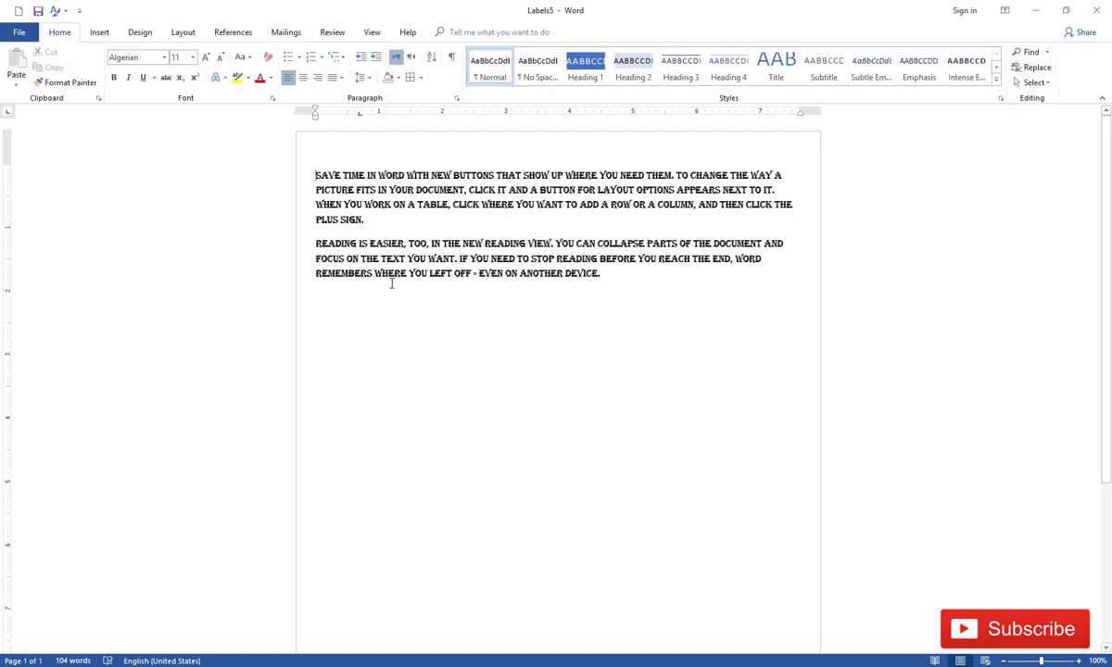
pyautogui.press('Return')
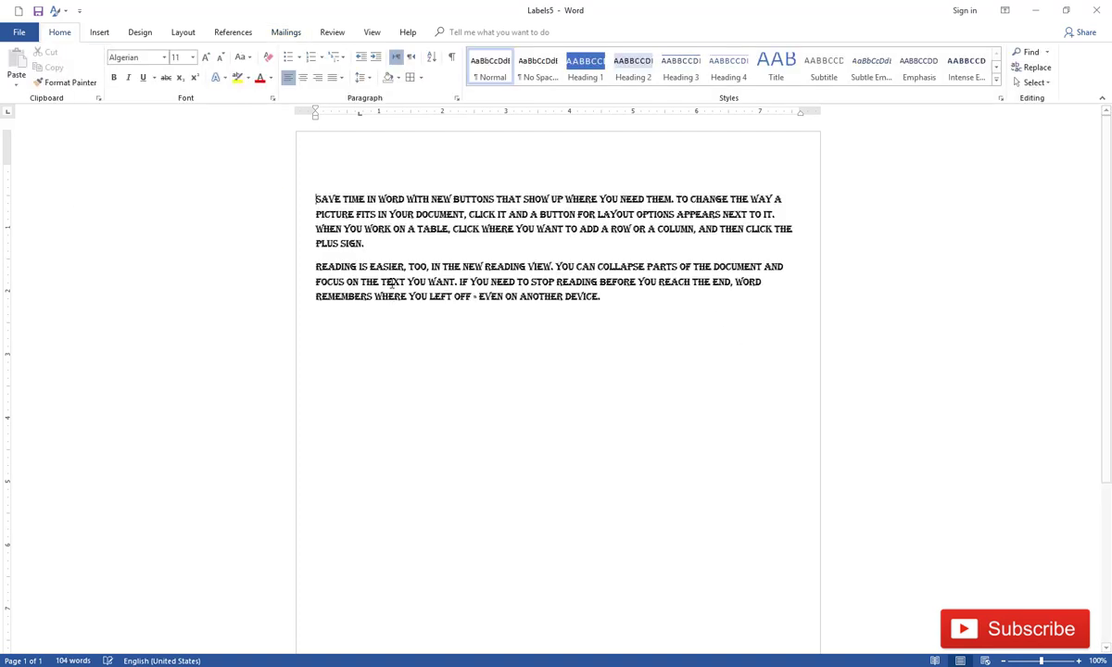
pyautogui.press('Return')
pyautogui.press('Return')
pyautogui.press('Return')
pyautogui.press('Return')
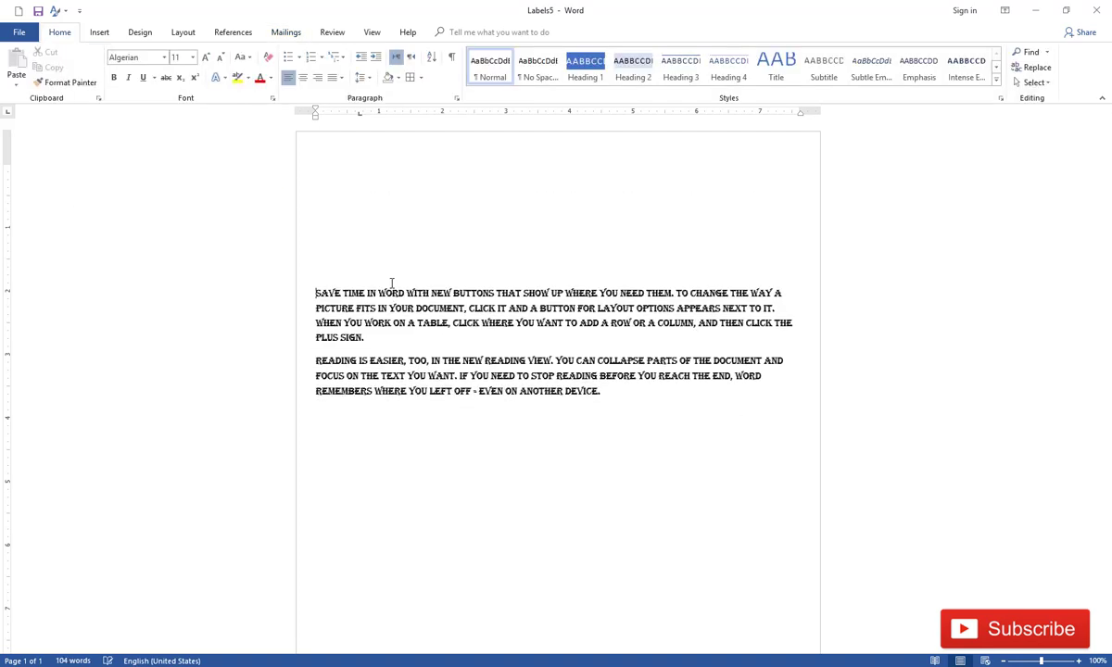
pyautogui.press('Return')
pyautogui.press('Return')
pyautogui.press('Return')
pyautogui.press('BackSpace')
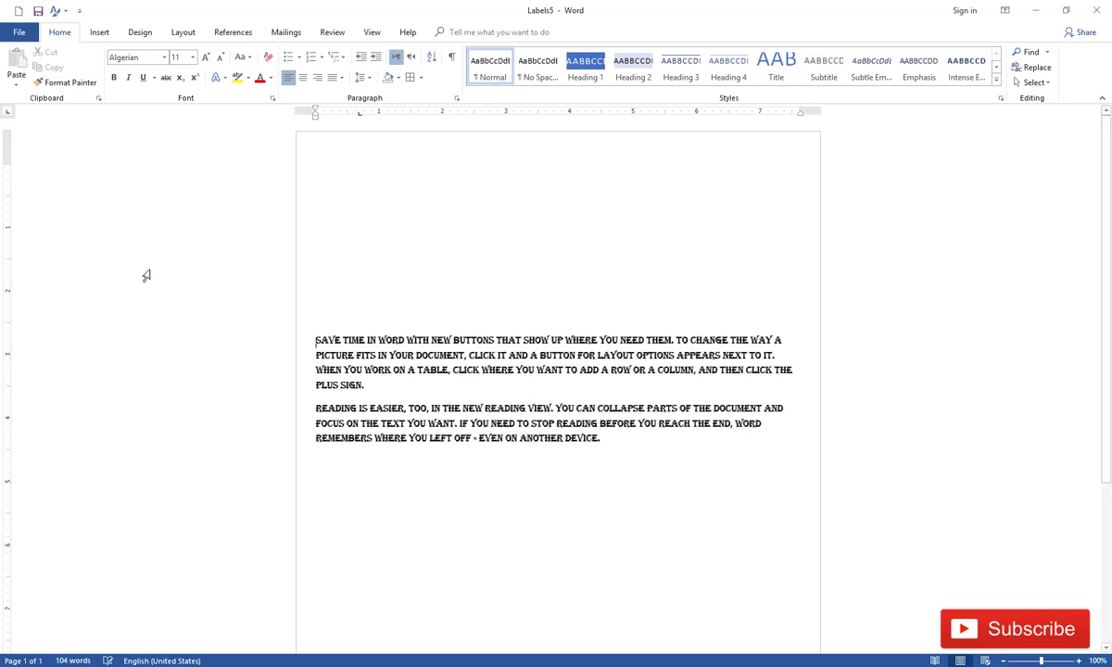
pyautogui.press('BackSpace')
pyautogui.press('BackSpace')
pyautogui.press('BackSpace')
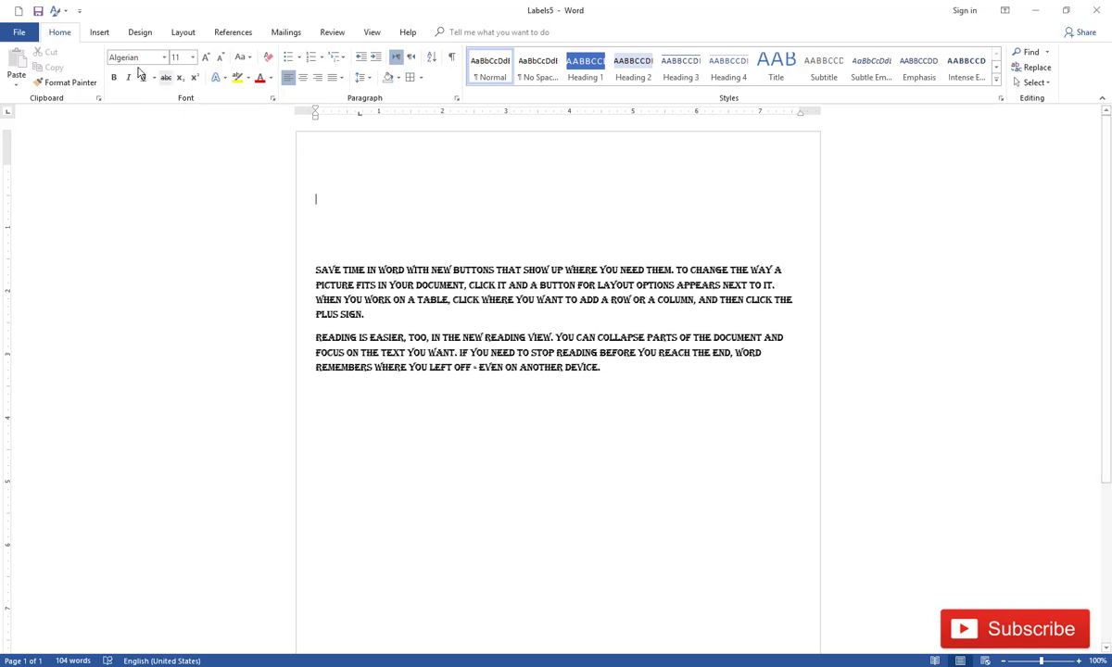
# - Start a new recipient list with Type a New List and scroll through its columns
pyautogui.click(283, 32)
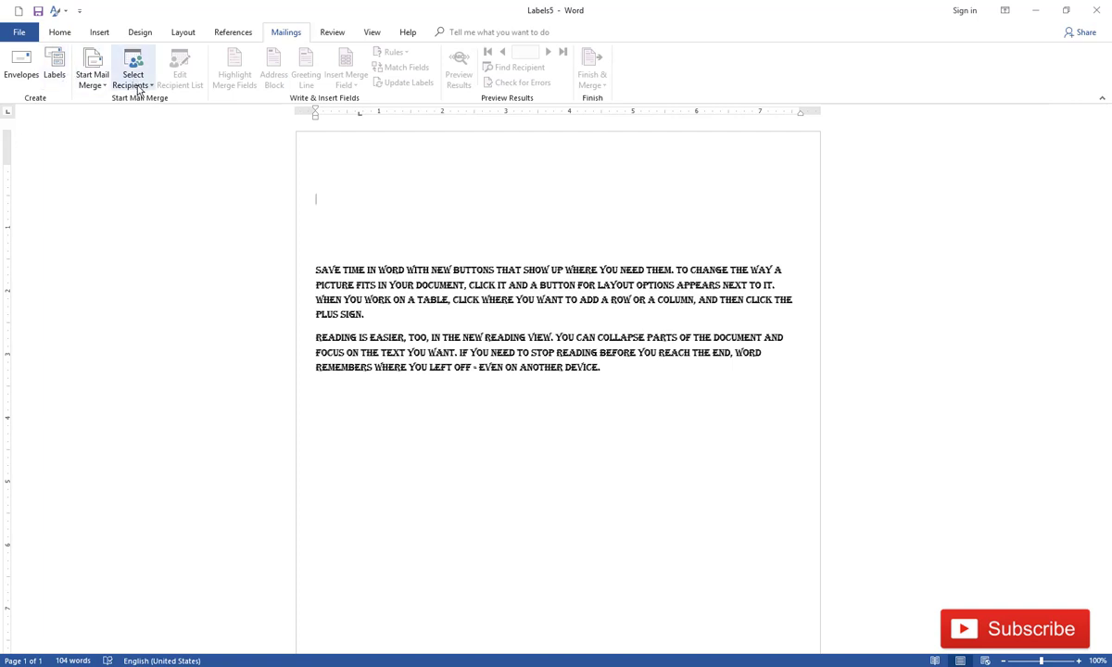
pyautogui.click(152, 88)
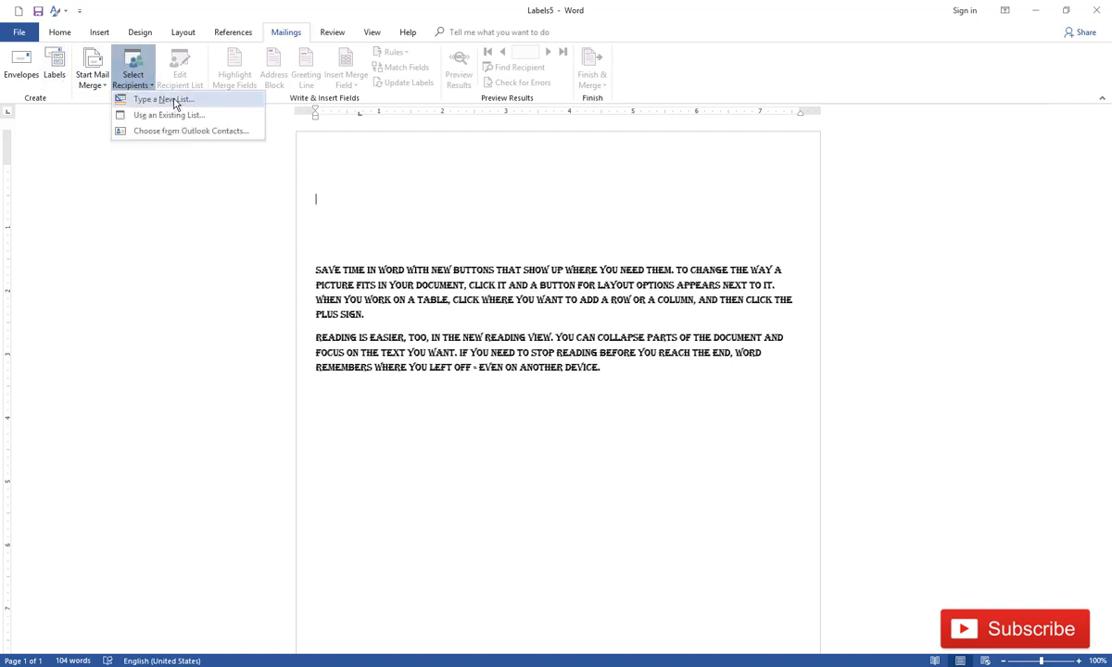
pyautogui.click(174, 101)
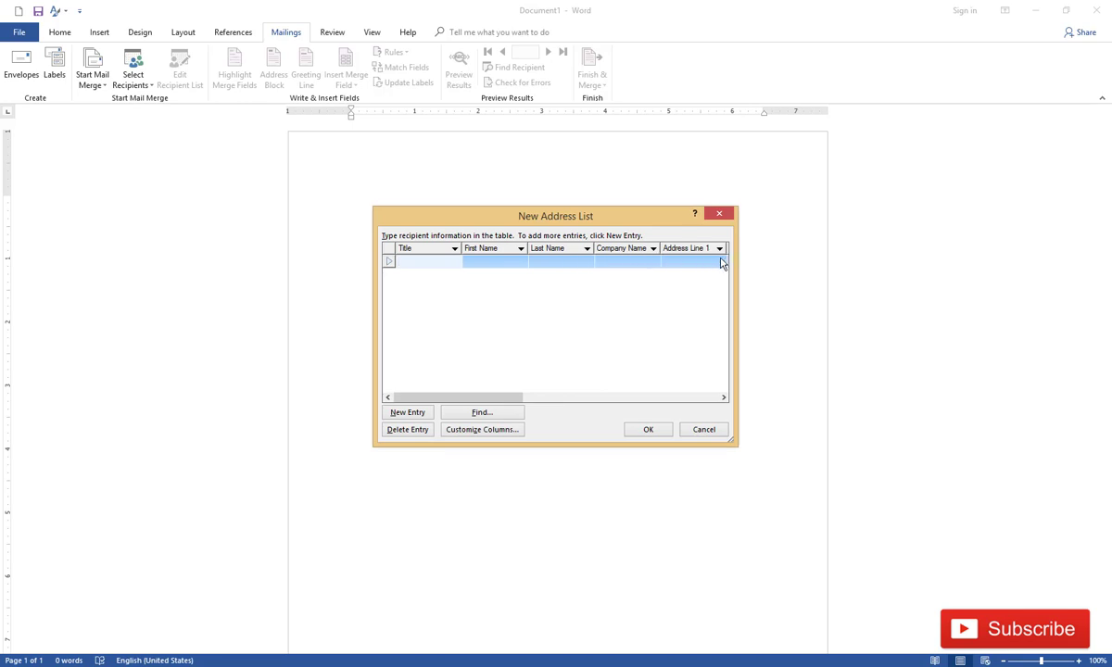
pyautogui.moveTo(499, 397); pyautogui.dragTo(627, 400)
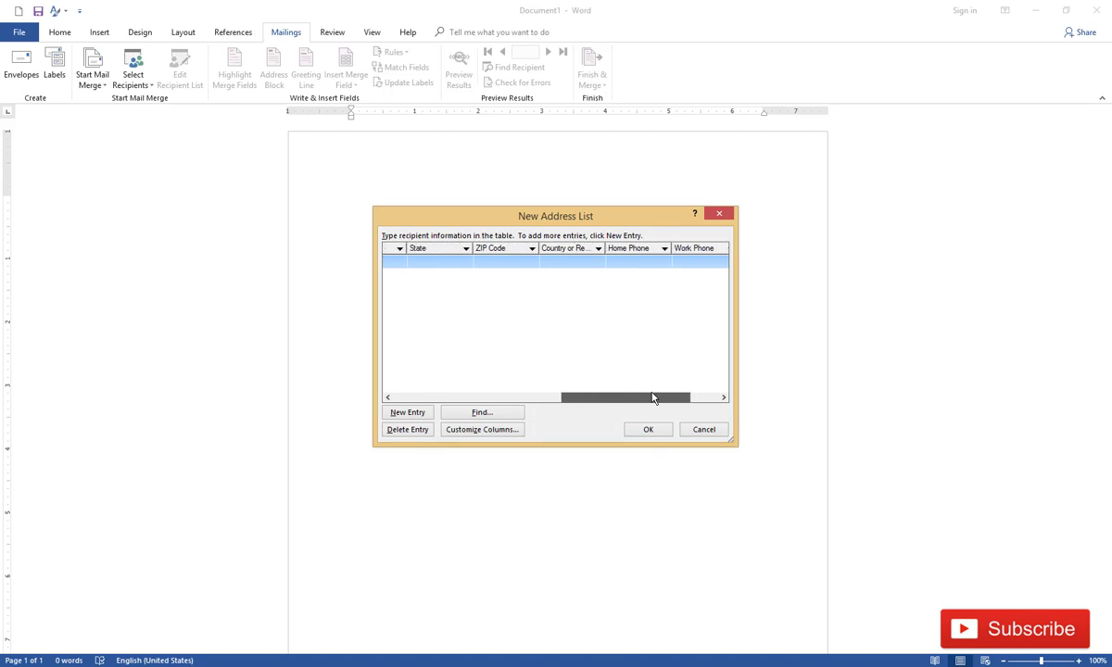
pyautogui.moveTo(626, 400); pyautogui.dragTo(444, 407)
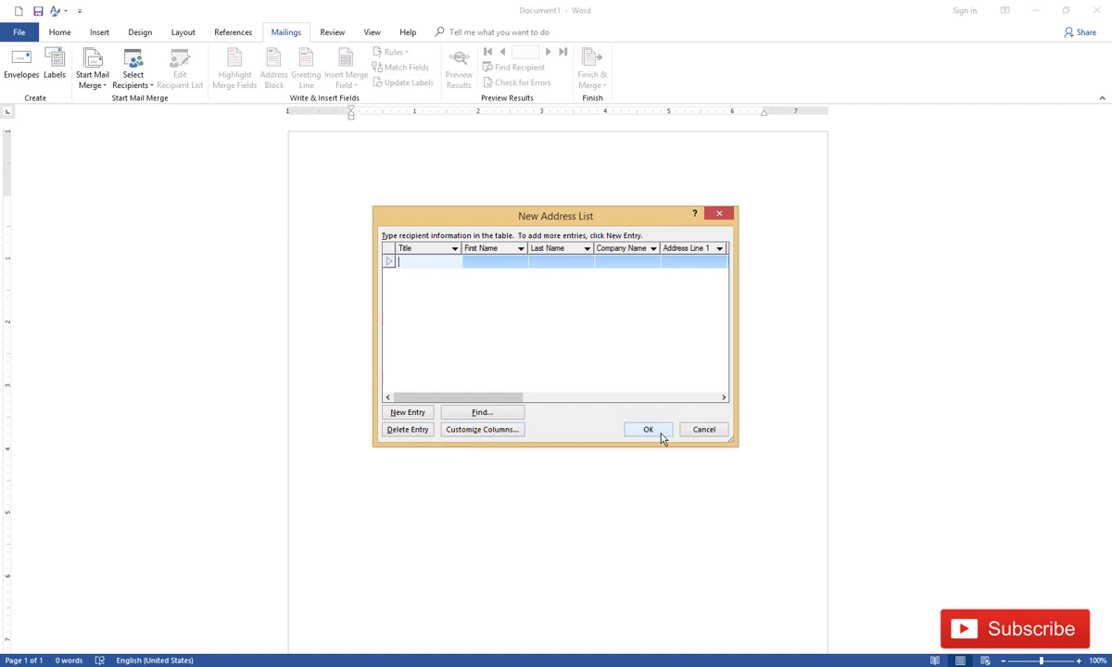
# - Close the empty address list and use Sheet1$ of Desktop's Test File as recipients
pyautogui.click(723, 215)
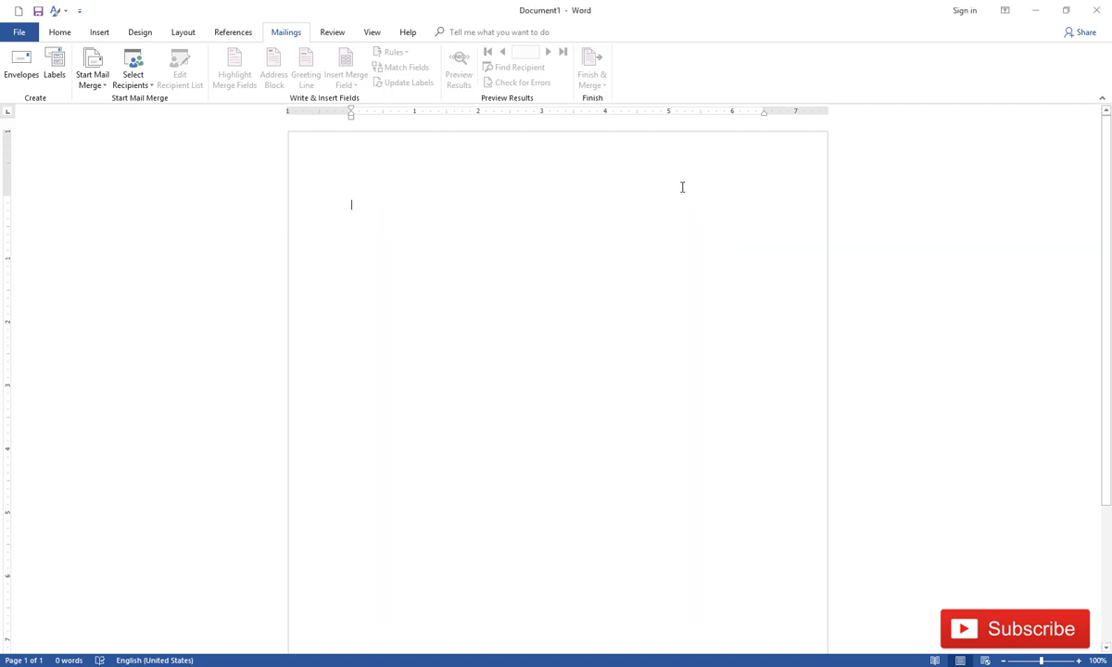
pyautogui.click(135, 87)
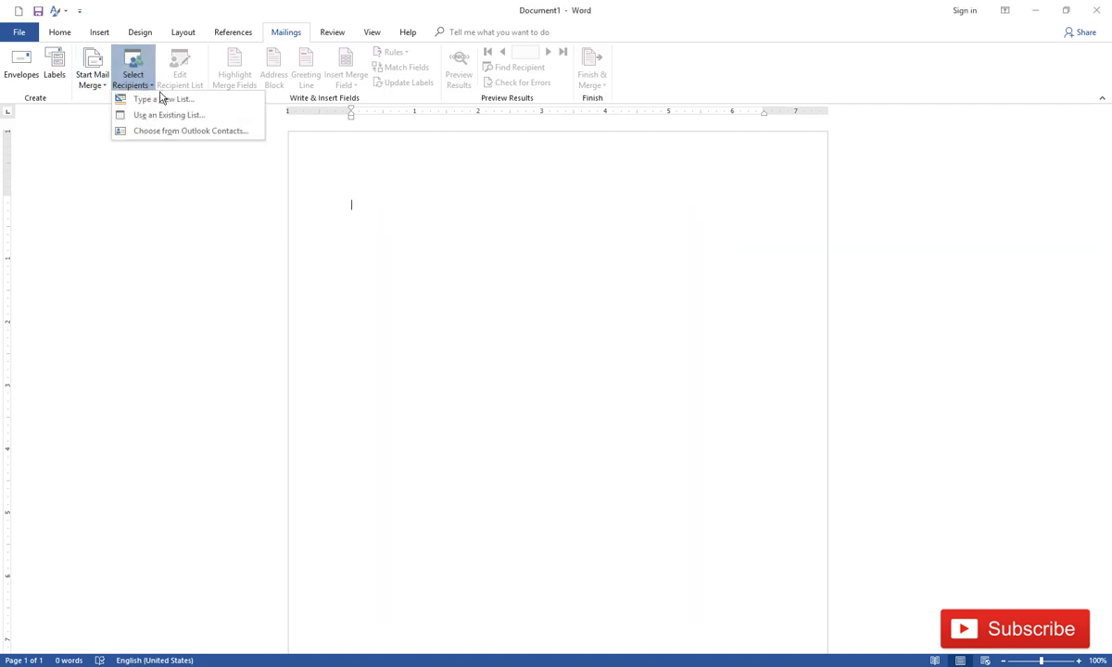
pyautogui.click(165, 116)
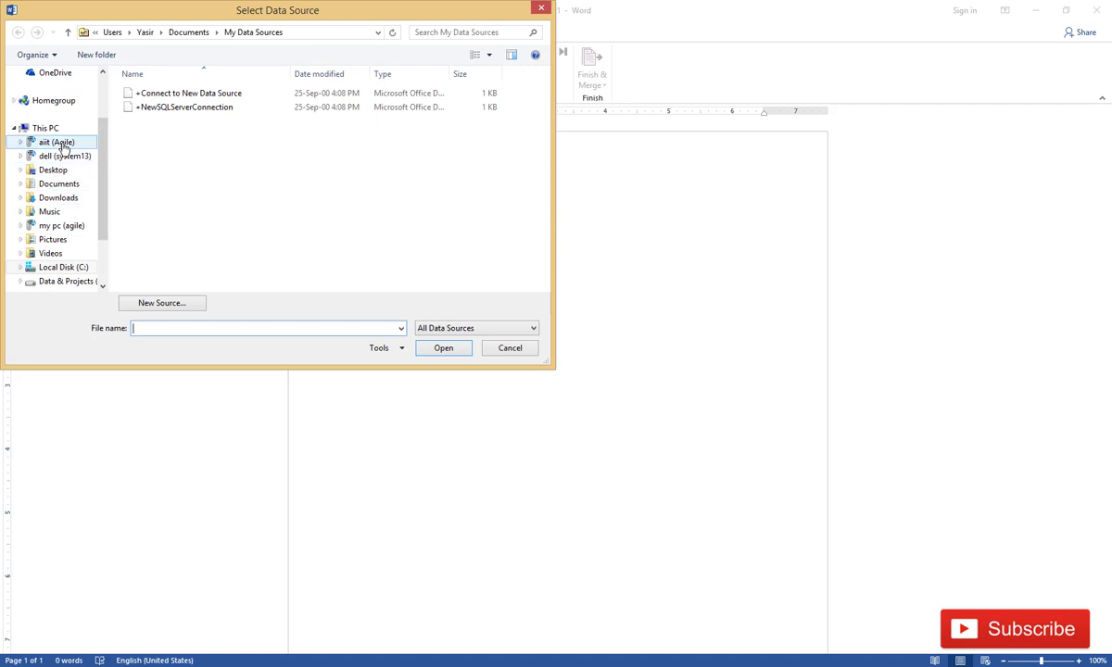
pyautogui.click(54, 170)
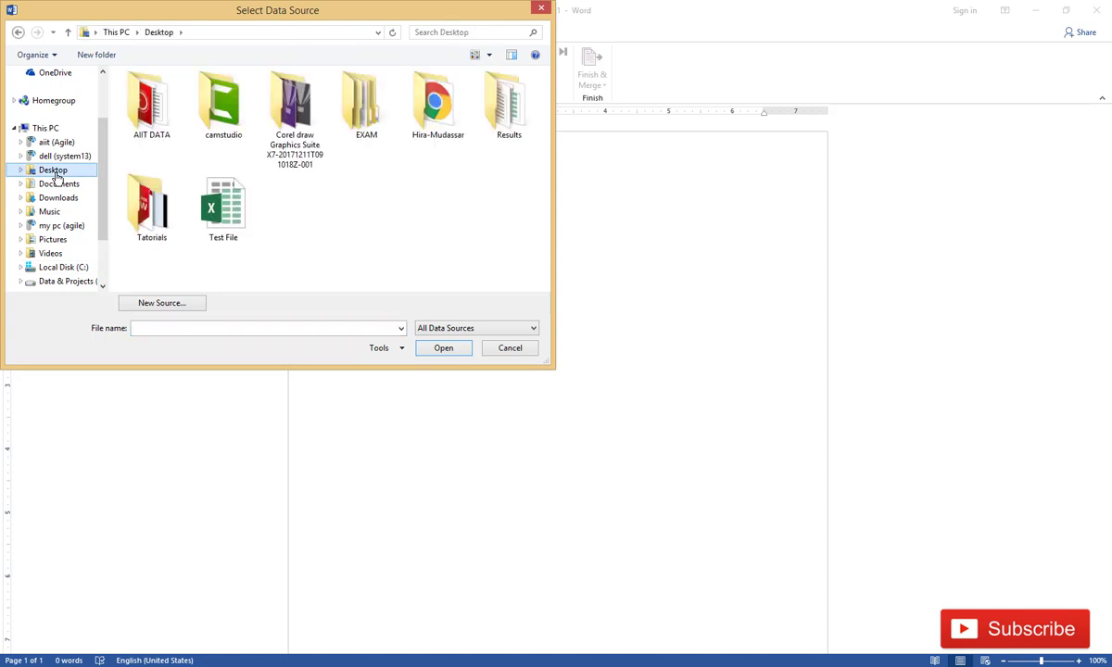
pyautogui.click(229, 228)
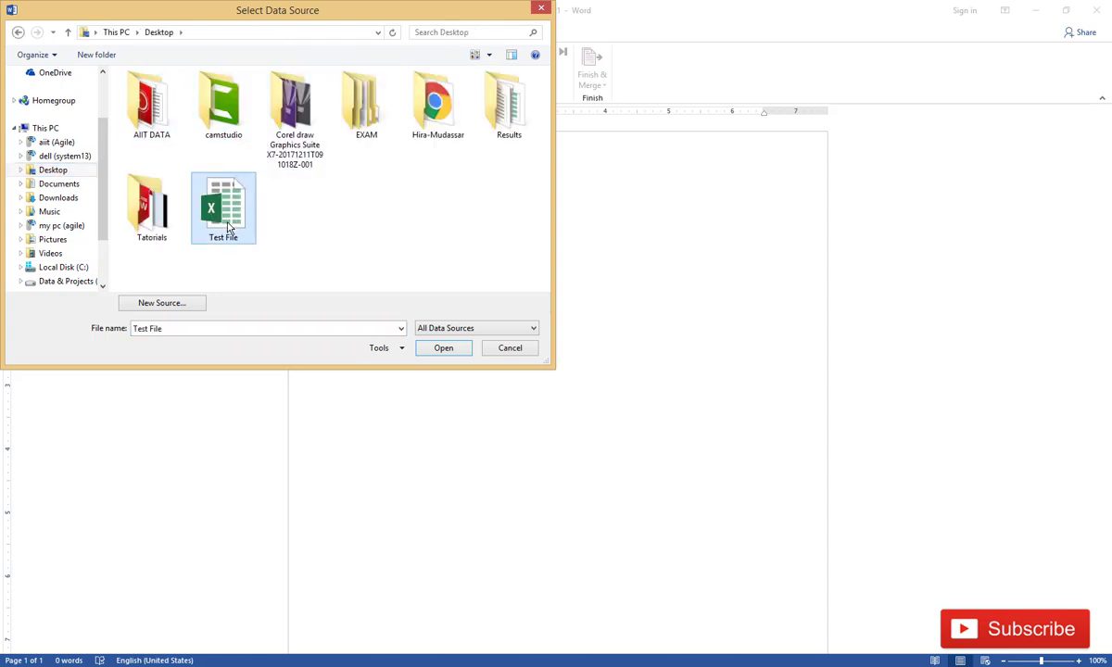
pyautogui.click(444, 350)
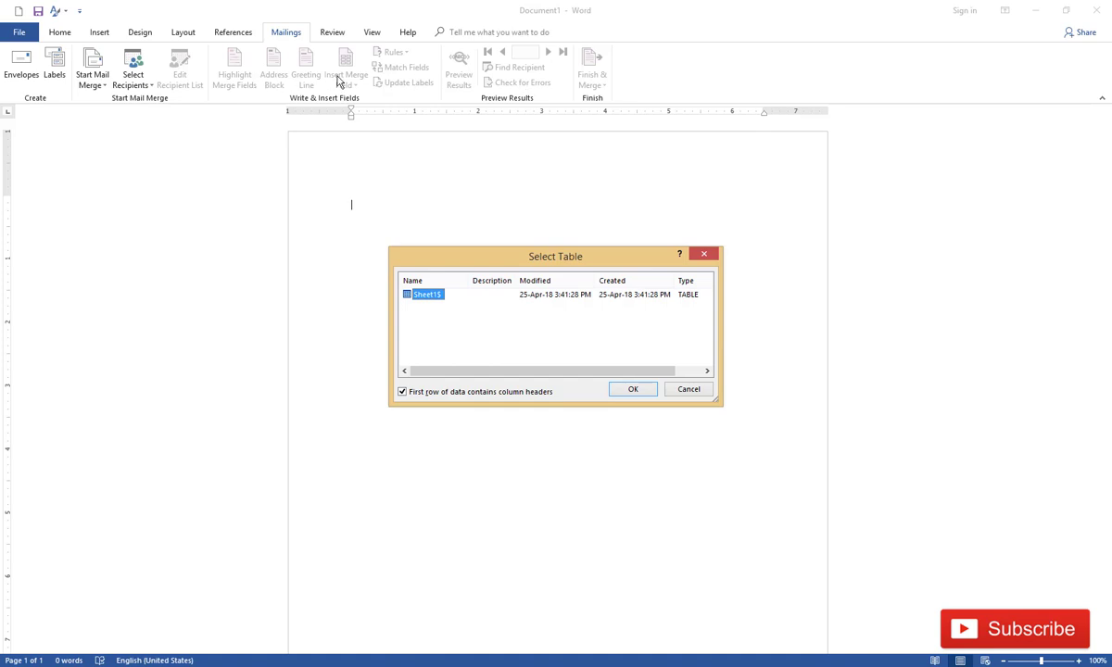
pyautogui.click(634, 390)
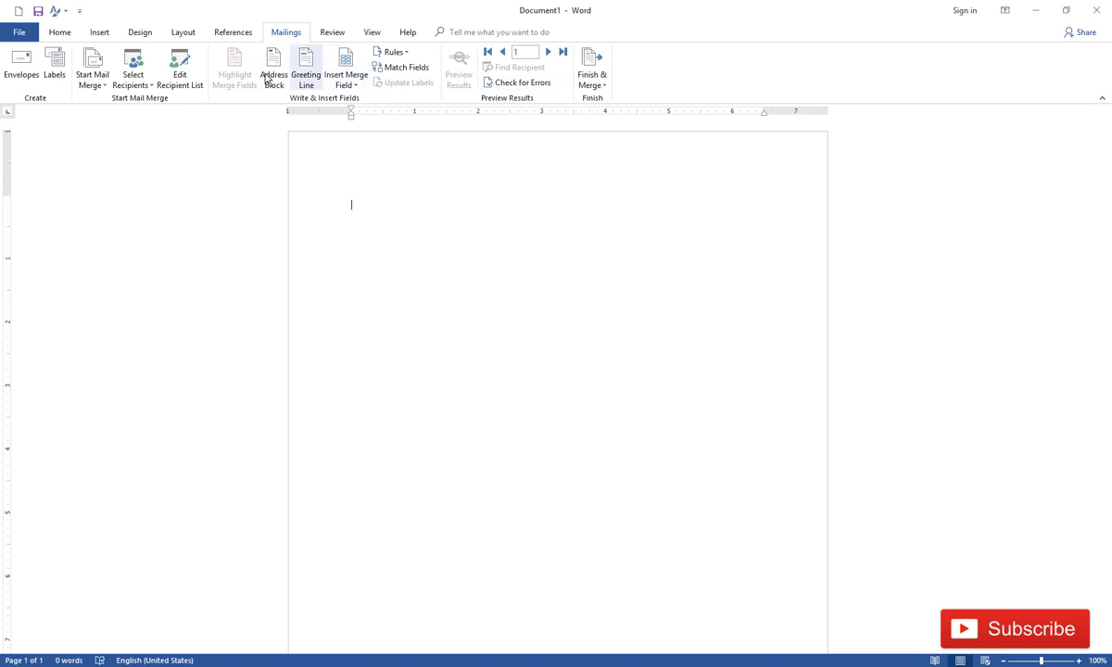
# - Review the Test File recipients with all of them left checked, then close the list
pyautogui.click(183, 78)
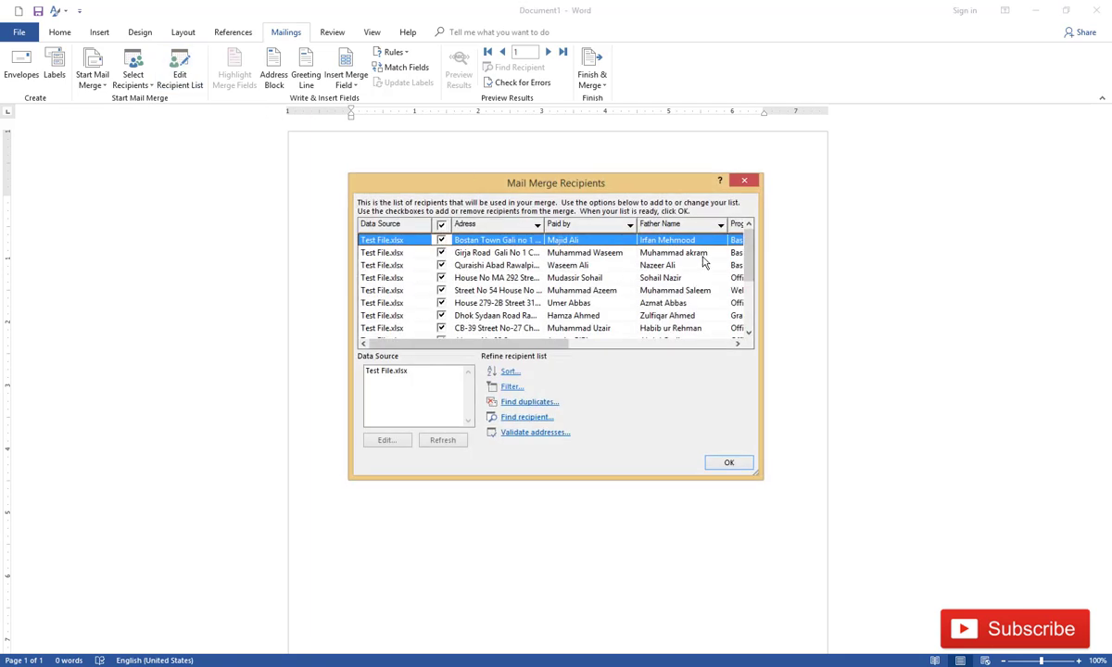
pyautogui.moveTo(751, 264); pyautogui.dragTo(750, 286)
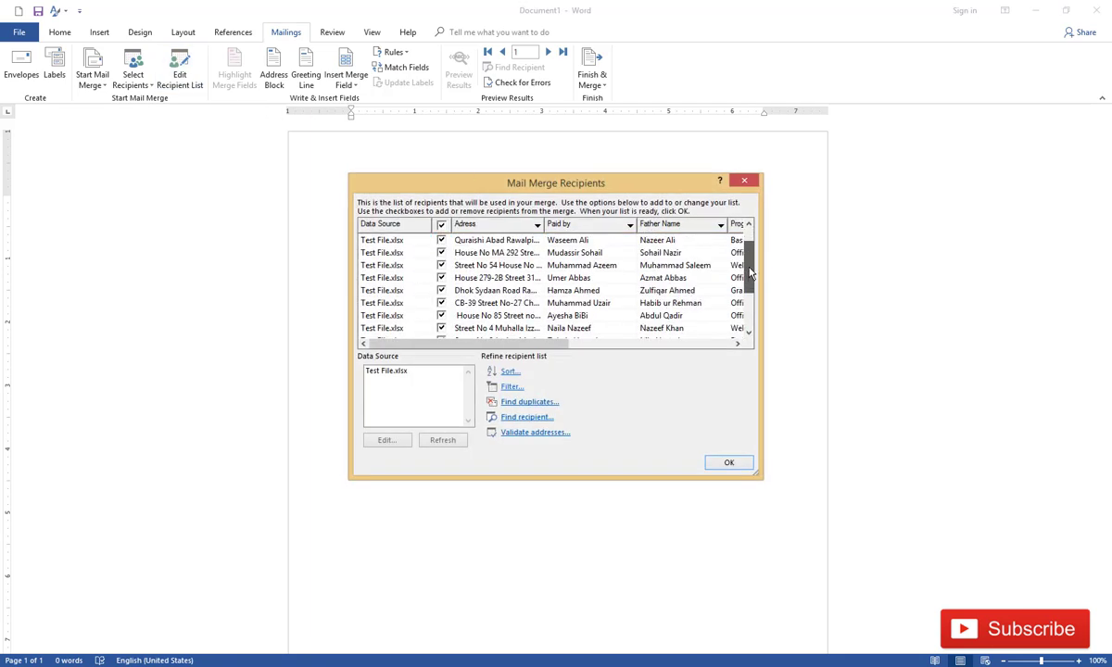
pyautogui.press('Home')
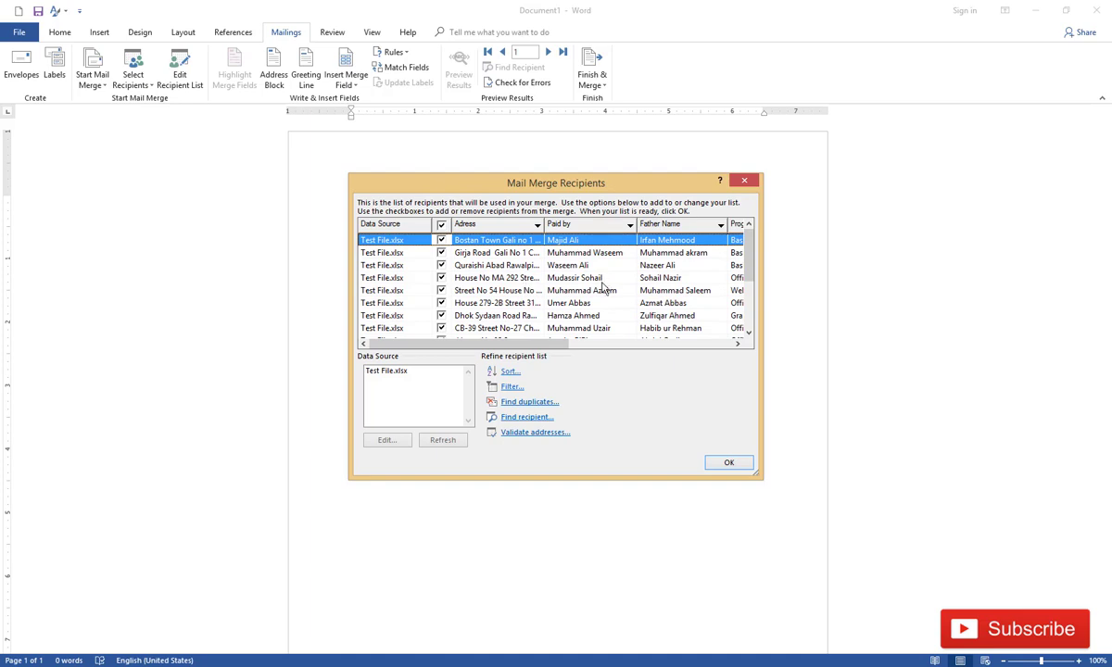
pyautogui.moveTo(747, 271)
pyautogui.mouseDown()
pyautogui.moveTo(750, 329)
pyautogui.moveTo(749, 271)
pyautogui.mouseUp()
pyautogui.click(733, 462)
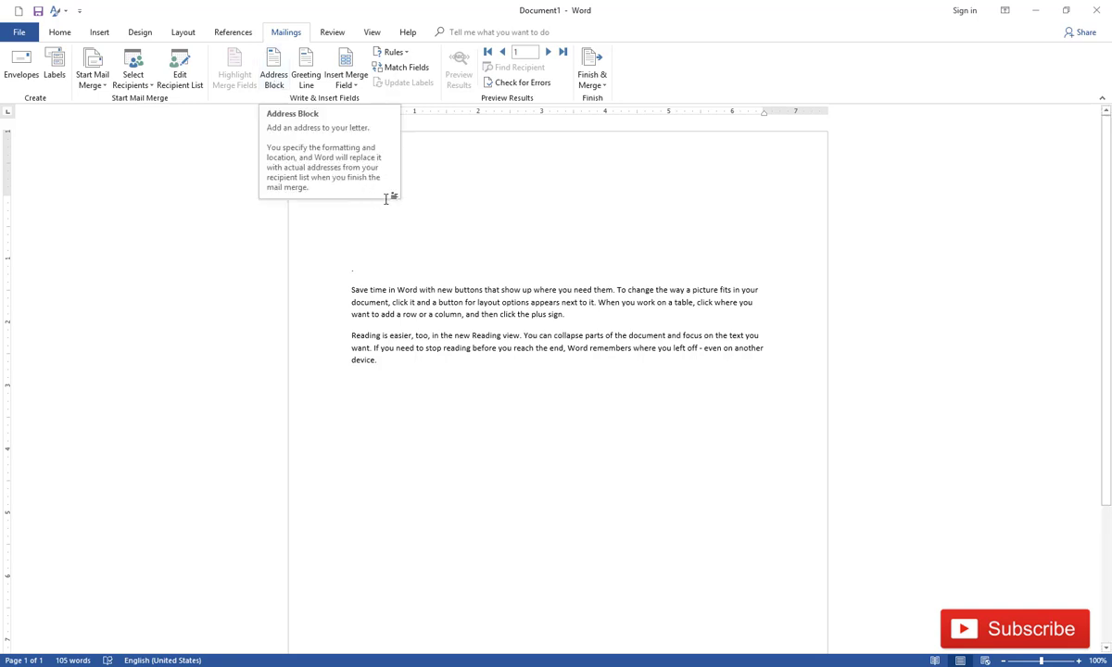
# - Start a greeting line using 'To' as the greeting word and the 'Mr. Randall' name format
pyautogui.click(308, 77)
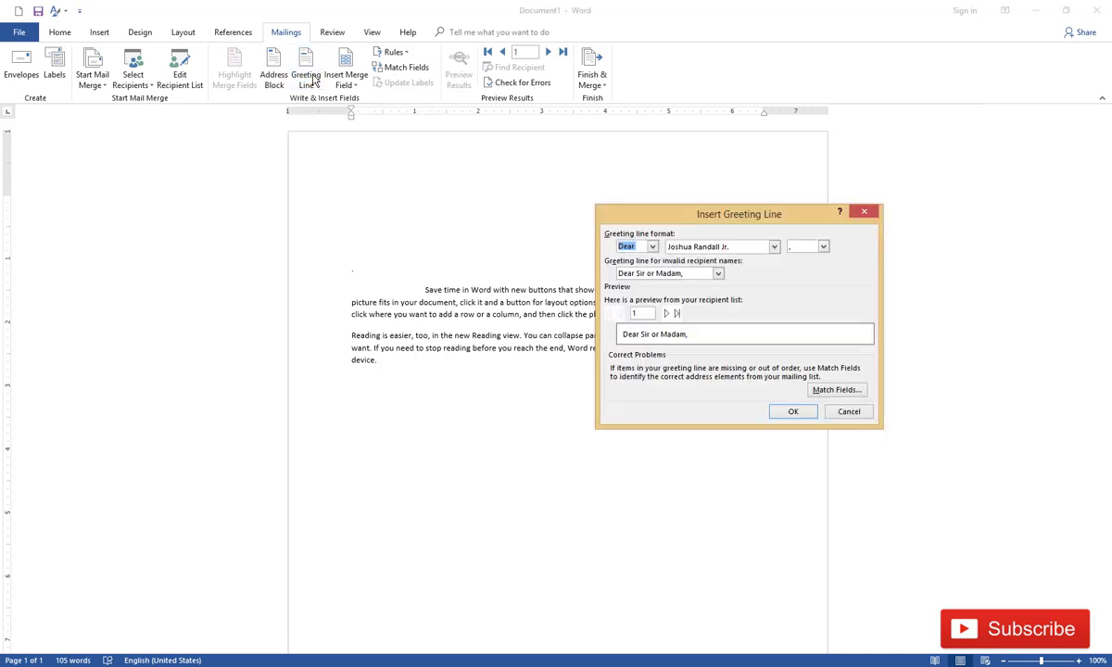
pyautogui.click(653, 247)
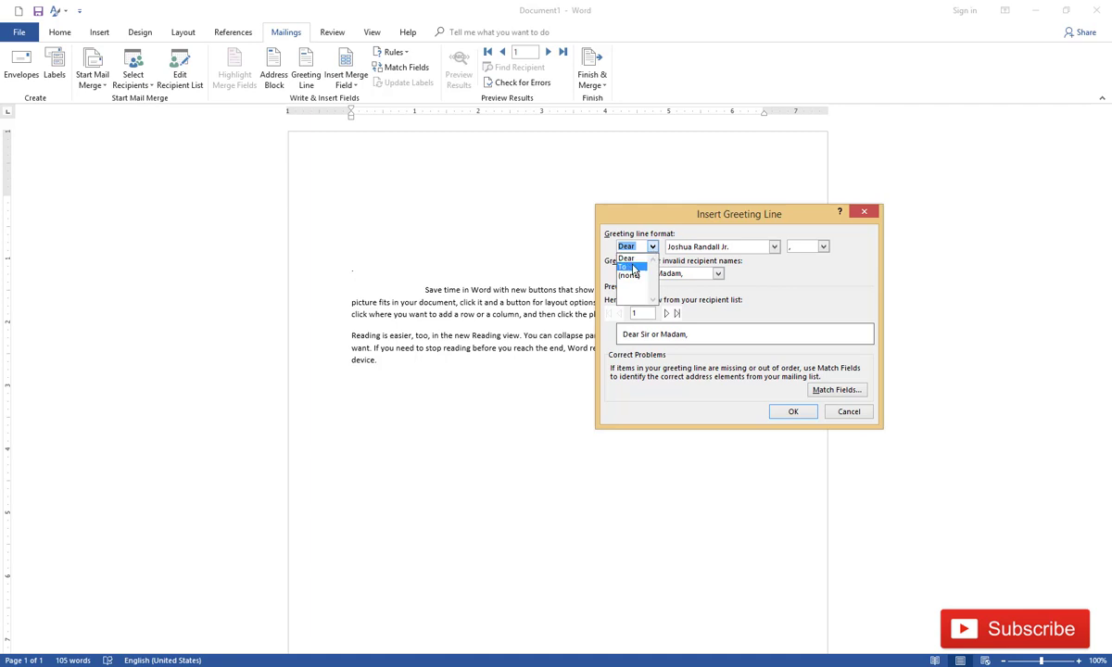
pyautogui.click(772, 246)
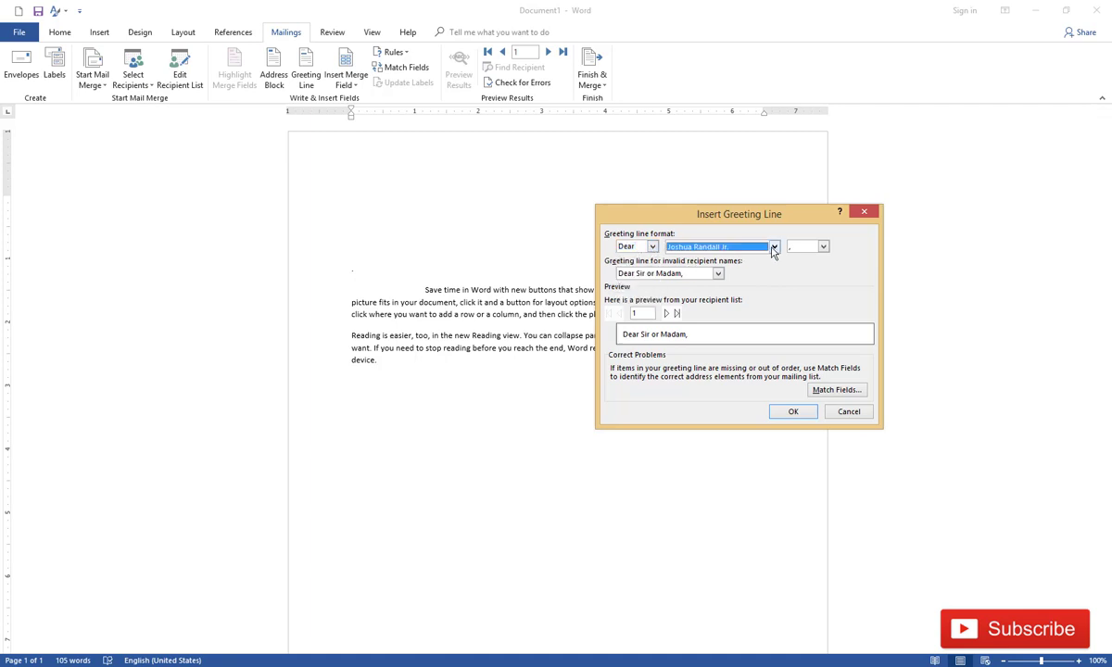
pyautogui.click(652, 246)
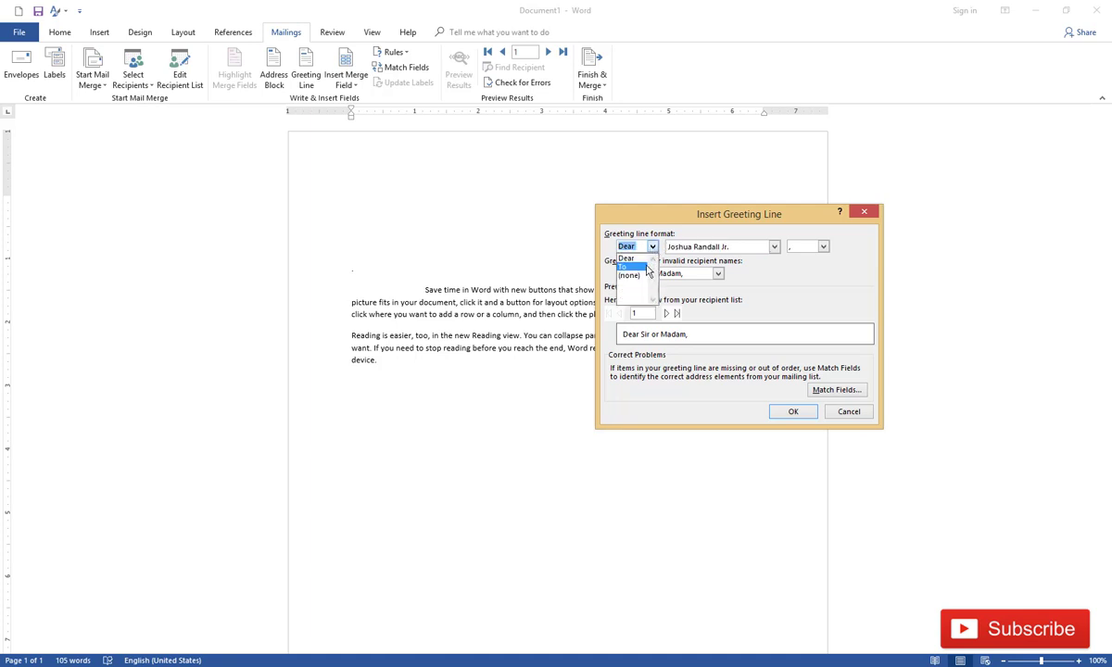
pyautogui.click(630, 264)
pyautogui.click(773, 246)
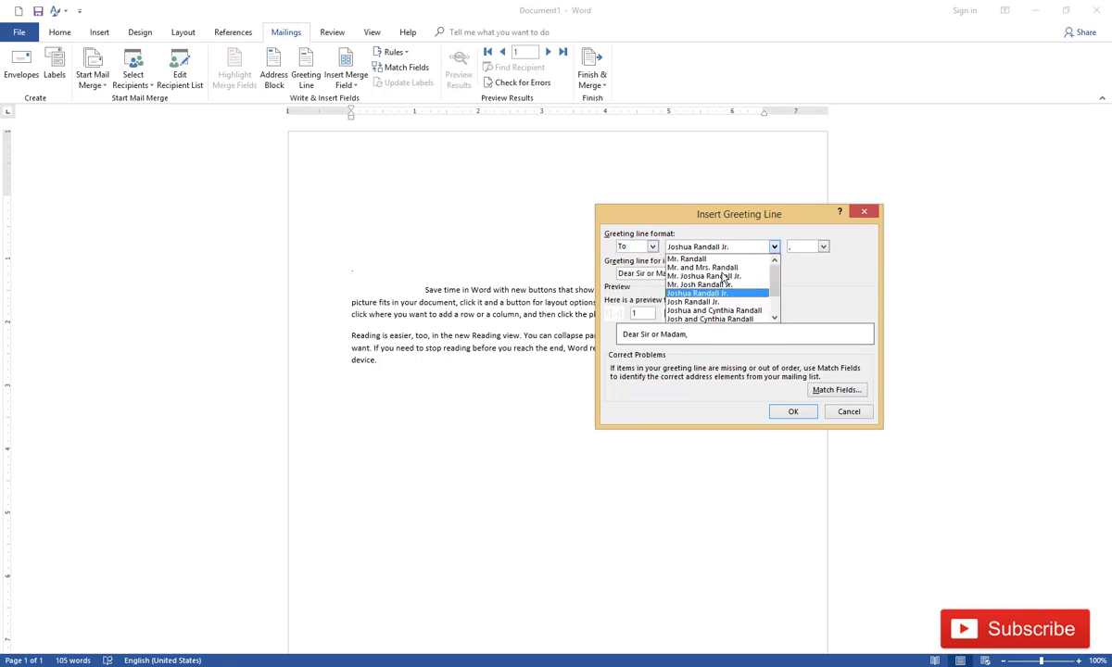
pyautogui.click(686, 266)
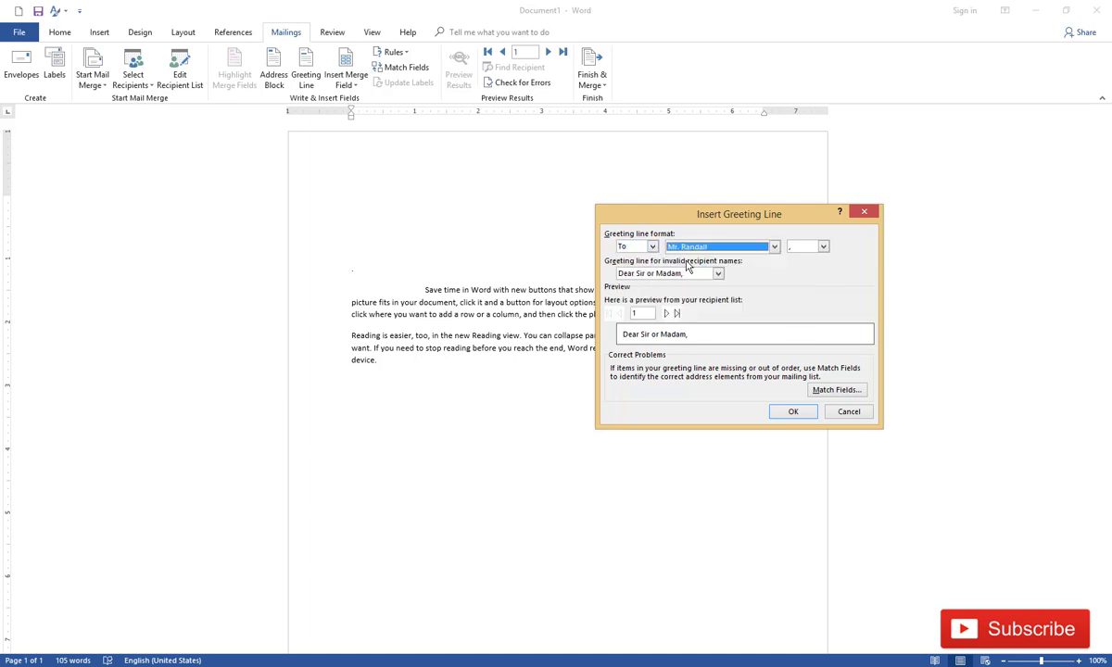
# - Pick the closing punctuation, set the invalid-name greeting to (none), and insert the greeting line
pyautogui.click(824, 247)
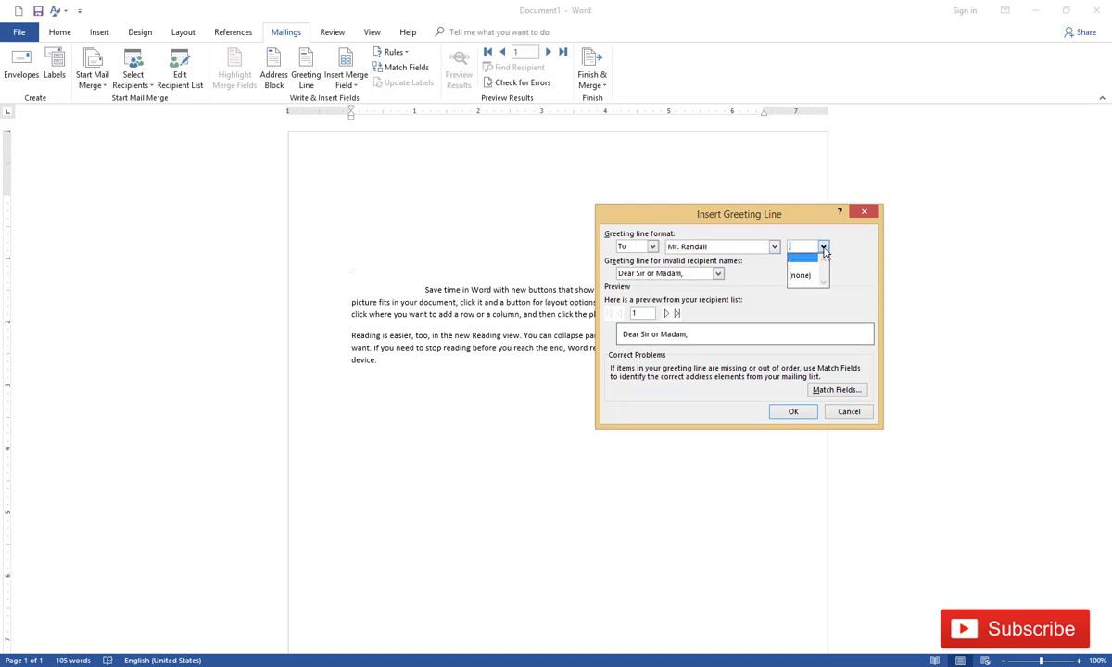
pyautogui.click(824, 247)
pyautogui.click(824, 248)
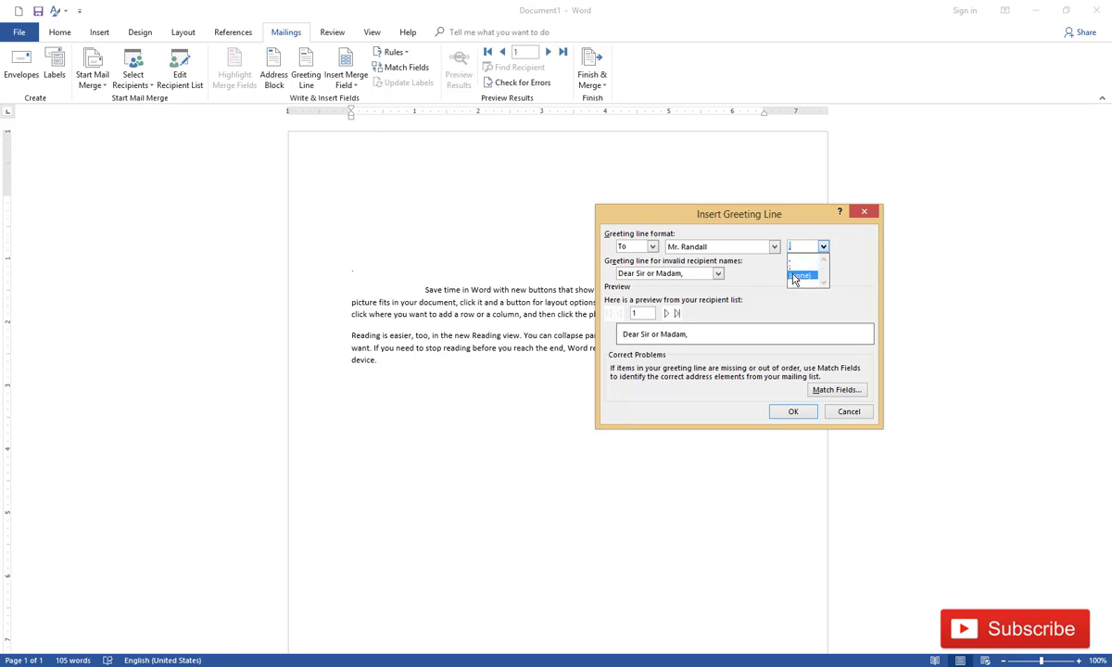
pyautogui.click(793, 268)
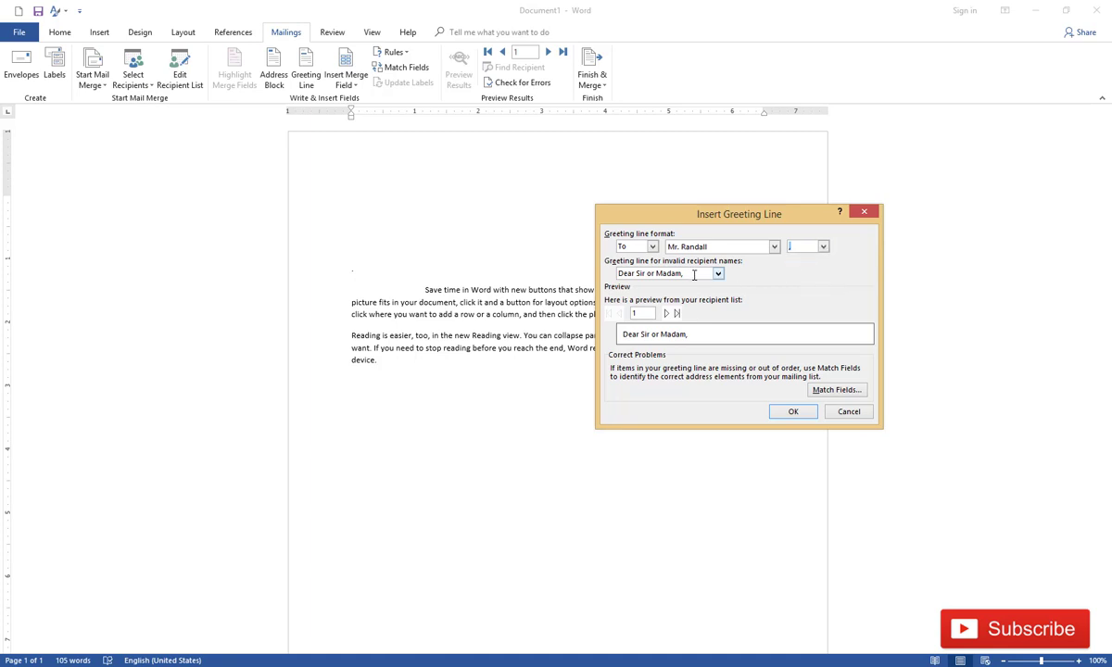
pyautogui.click(718, 274)
pyautogui.click(637, 302)
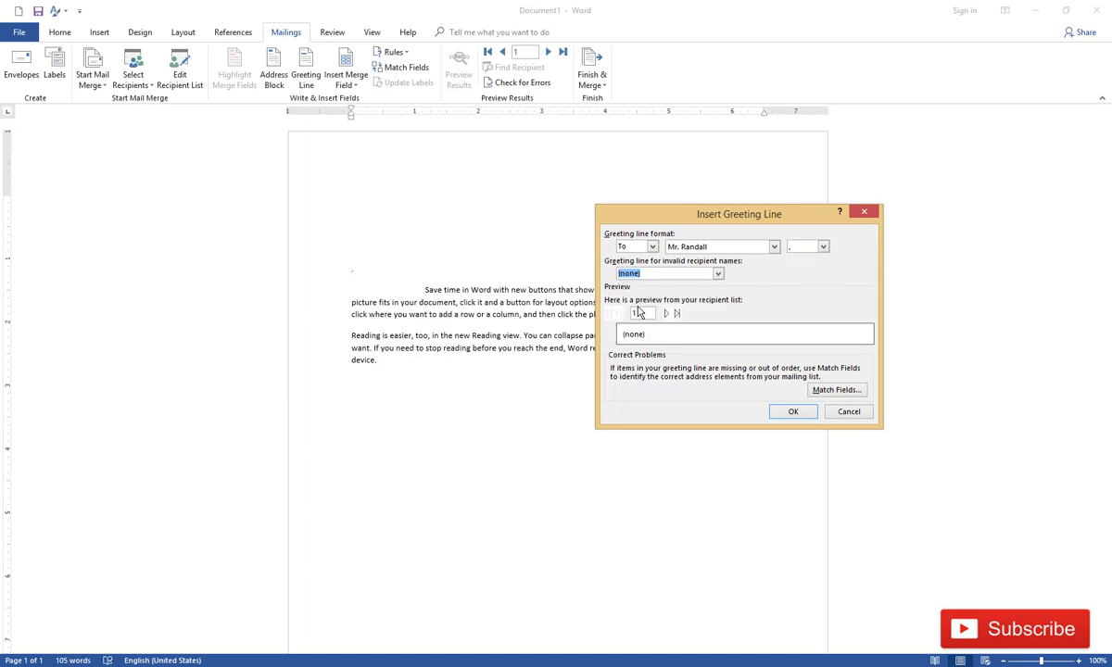
pyautogui.click(627, 247)
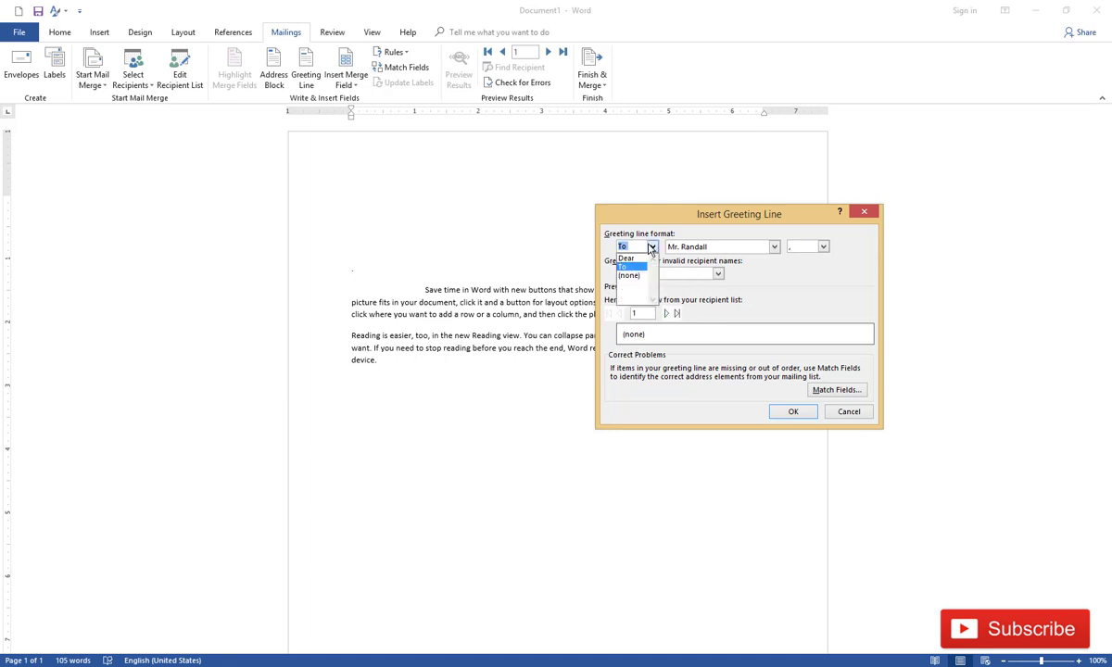
pyautogui.click(632, 276)
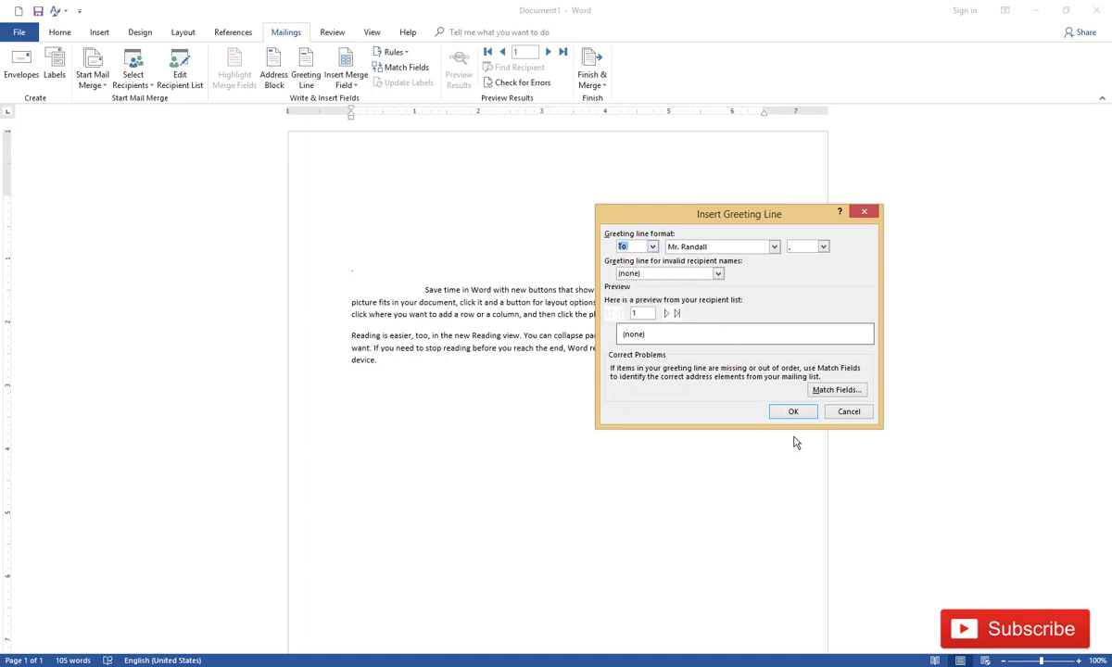
pyautogui.click(793, 412)
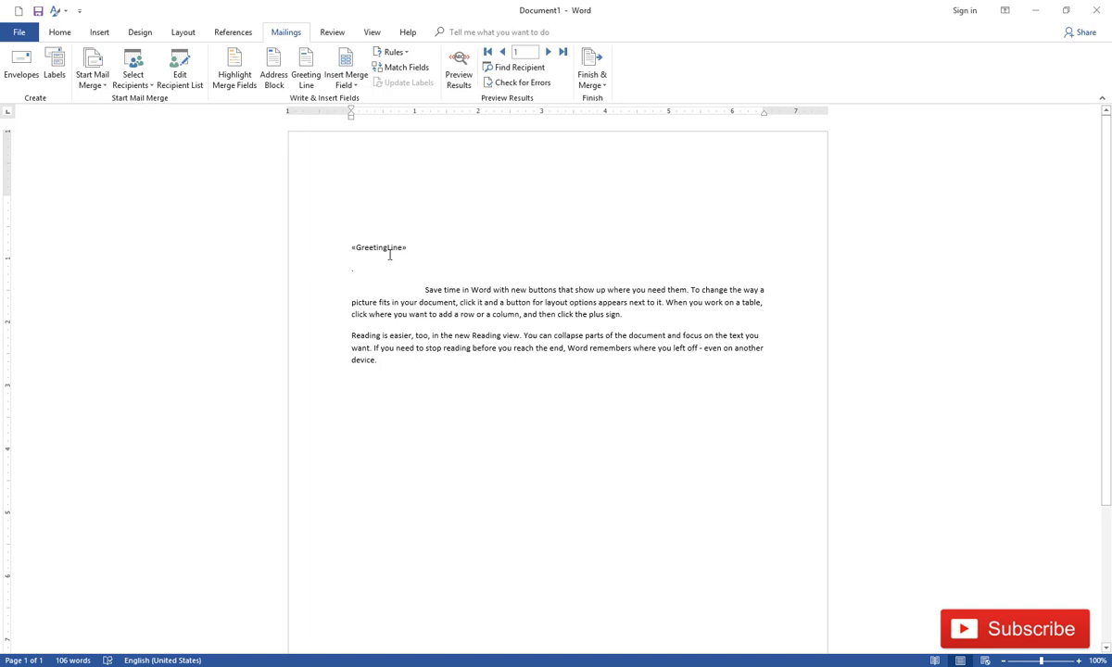
# - Show the Insert Merge Field list of recipient fields, including Paid_by, Father_Name, Program, Duration and Adress
pyautogui.click(346, 82)
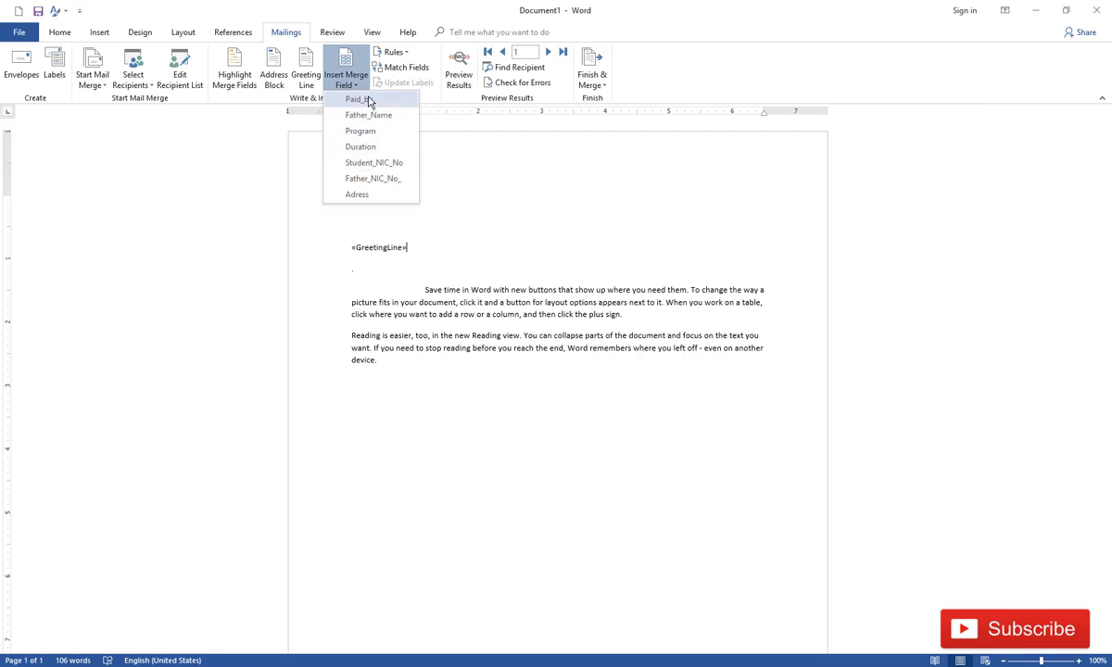
# - Insert the «Paid_by» field at the top of the letter with «Adress» on the line below
pyautogui.click(393, 195)
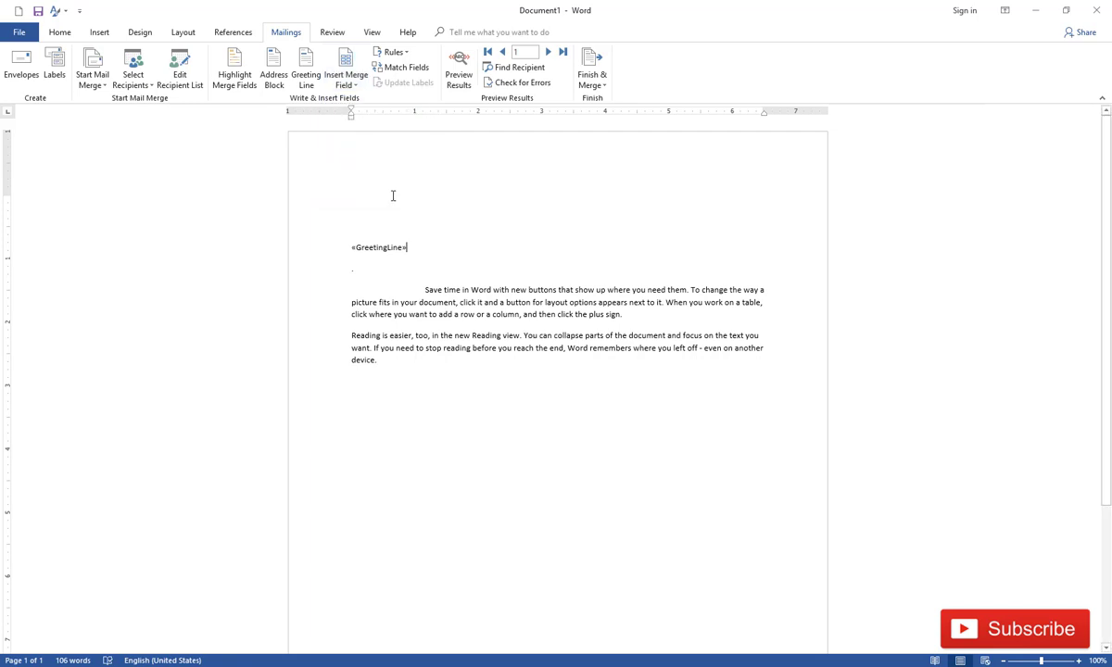
pyautogui.press('Return')
pyautogui.press('Return')
pyautogui.press('Return')
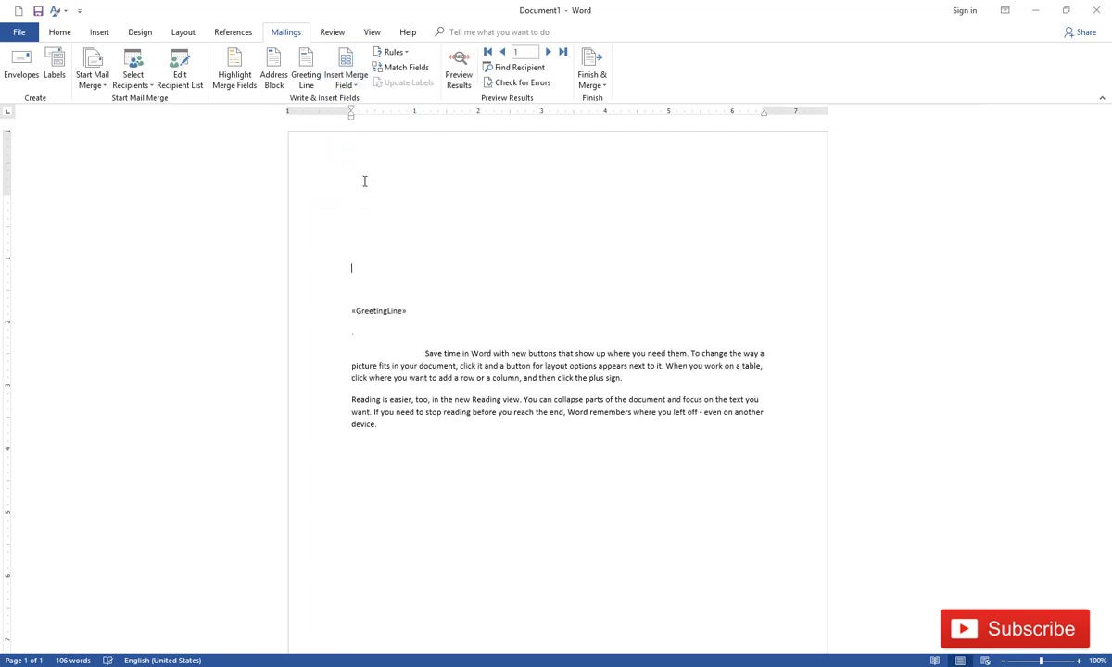
pyautogui.click(351, 206)
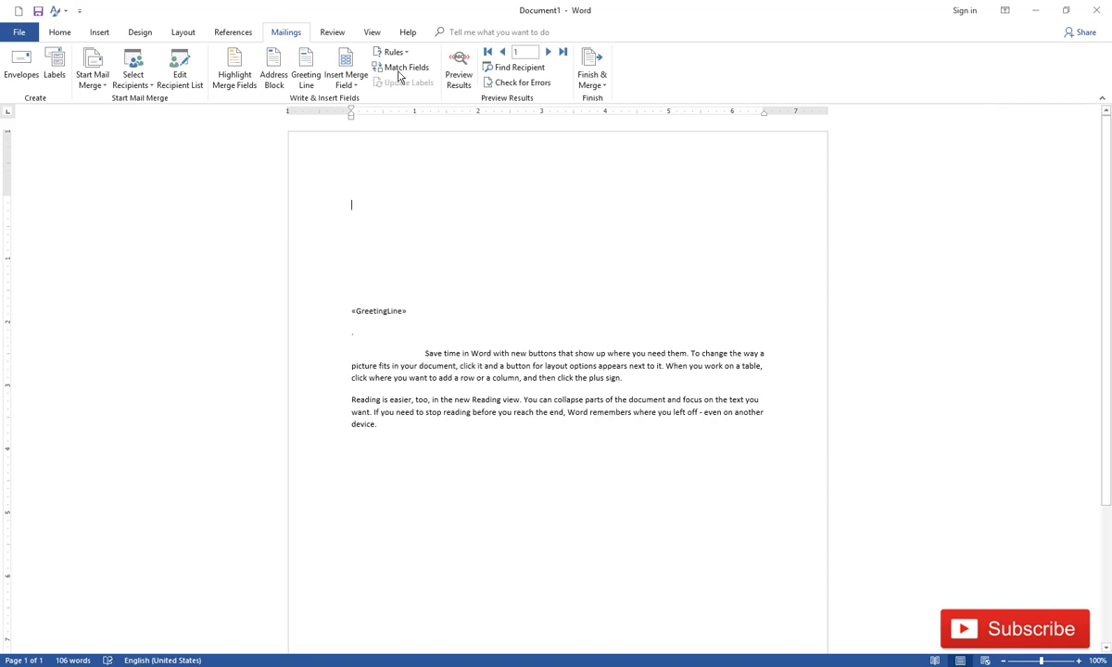
pyautogui.click(345, 81)
pyautogui.click(358, 100)
pyautogui.press('Return')
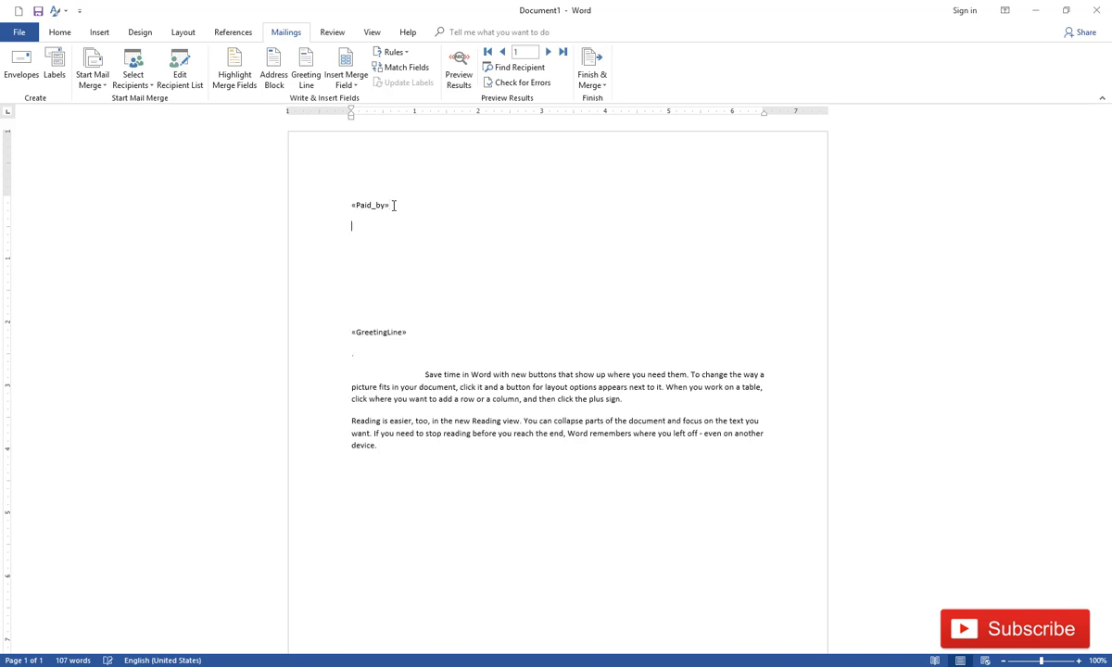
pyautogui.click(346, 82)
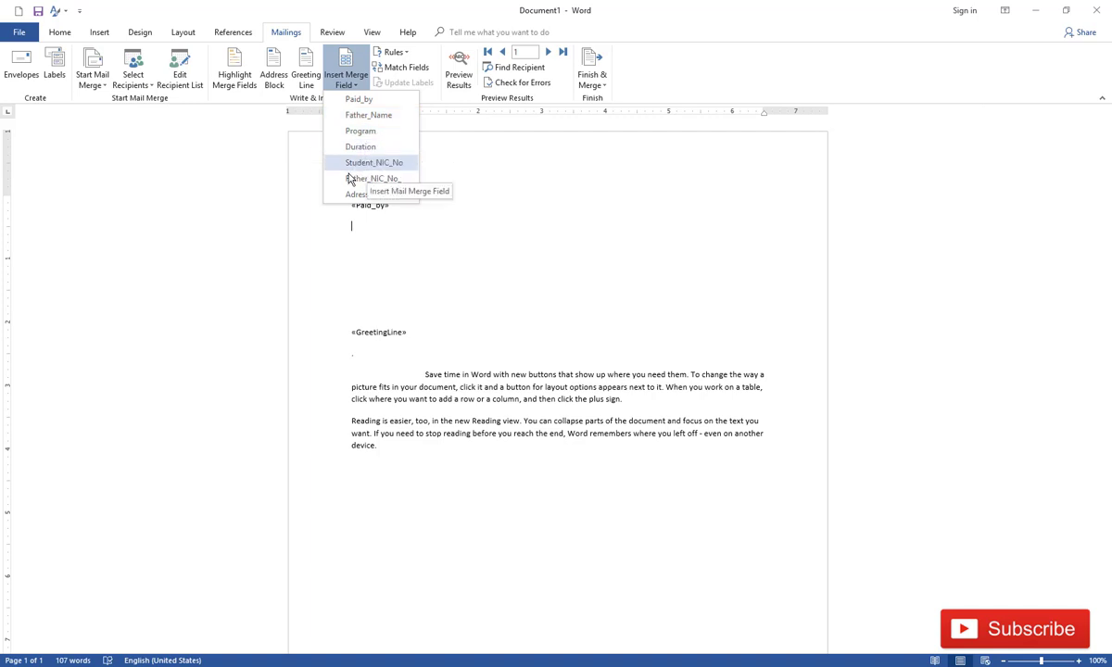
pyautogui.click(365, 197)
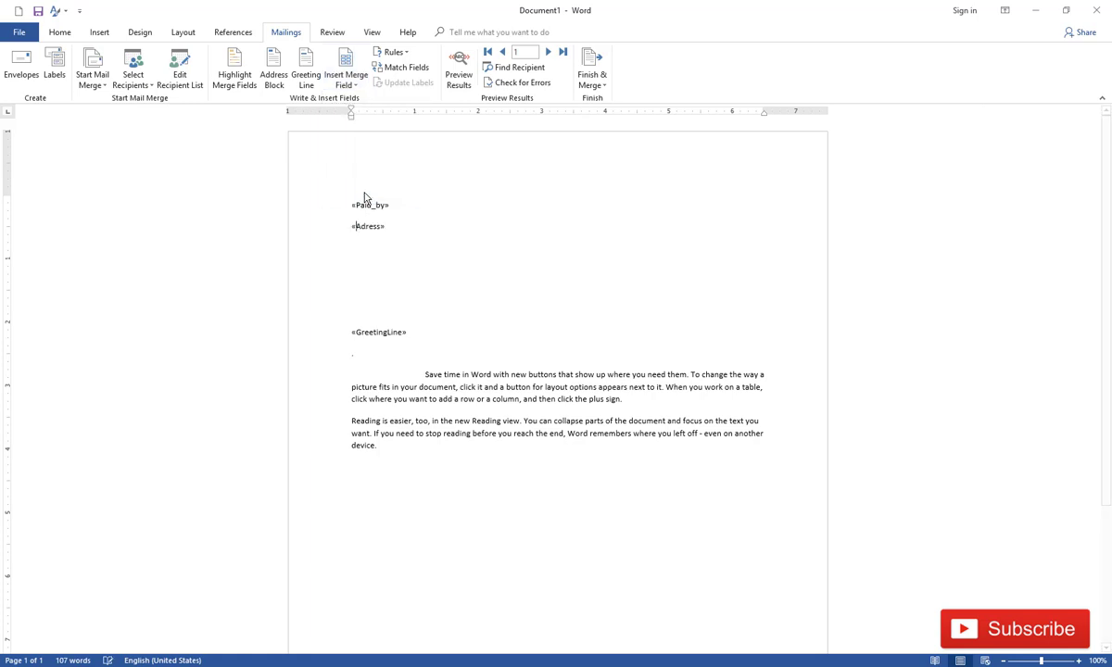
# - Remove the extra blank lines above the «GreetingLine» field
pyautogui.click(348, 331)
pyautogui.press('BackSpace')
pyautogui.press('BackSpace')
pyautogui.press('BackSpace')
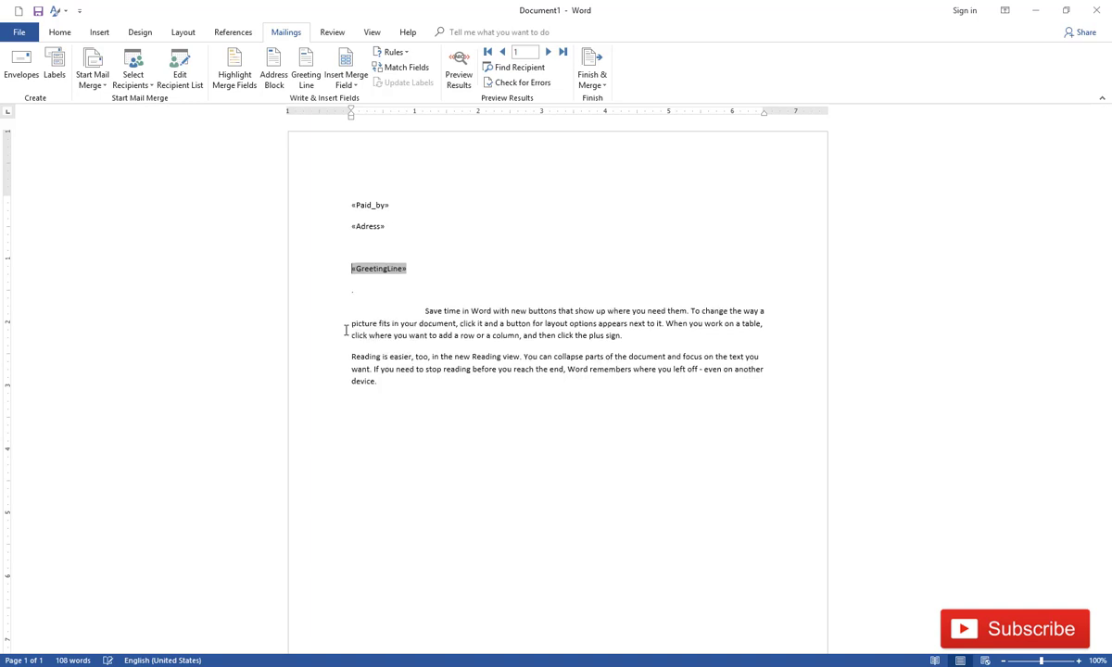
pyautogui.click(408, 398)
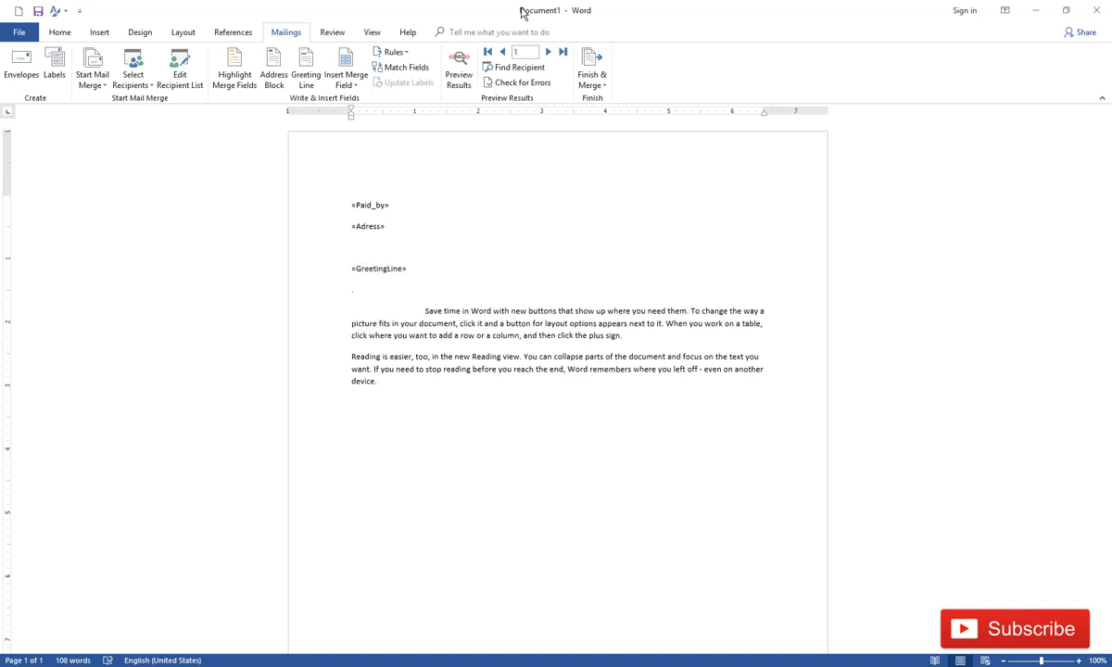
# - Add «Student_NIC_No» and «Father_NIC_No_» fields below the body, then preview the first recipient's data
pyautogui.click(352, 87)
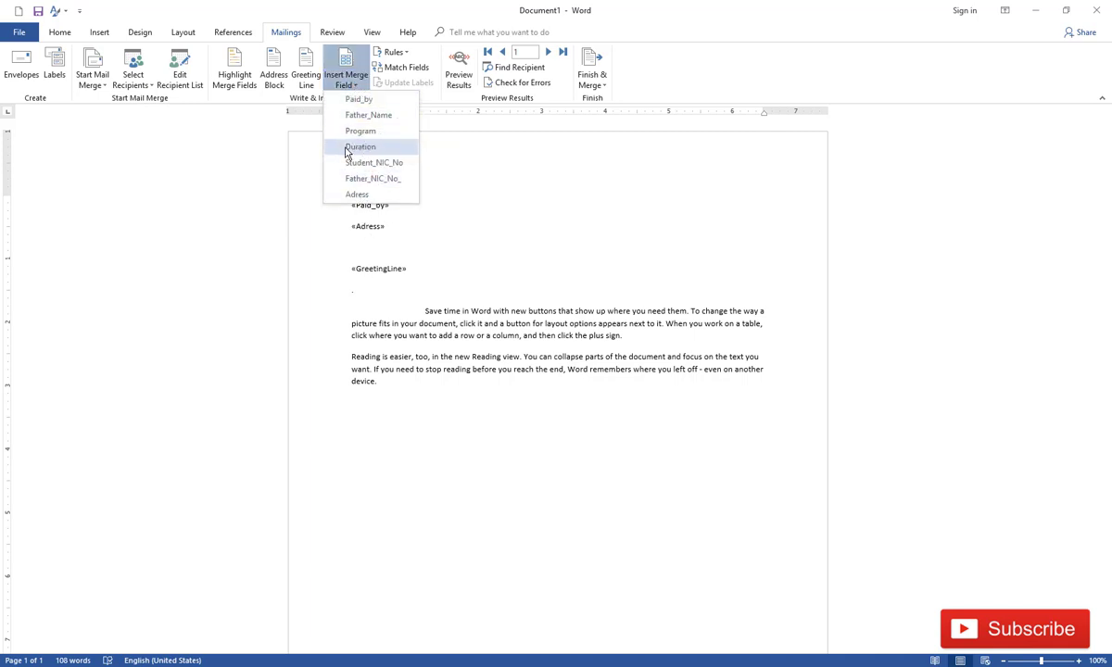
pyautogui.click(369, 163)
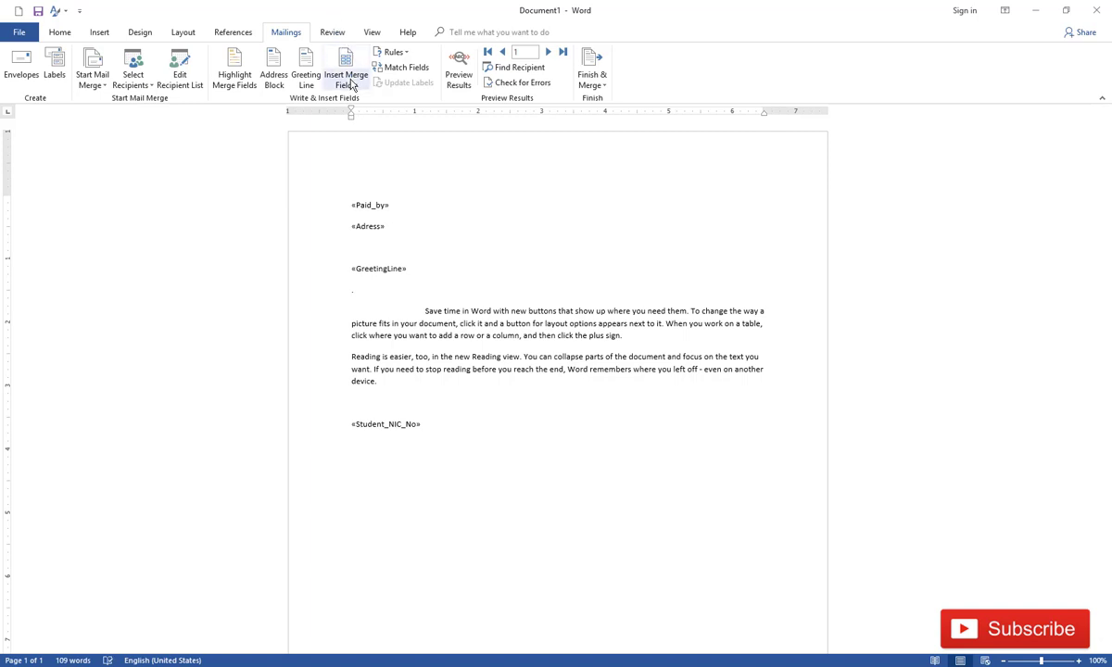
pyautogui.click(345, 81)
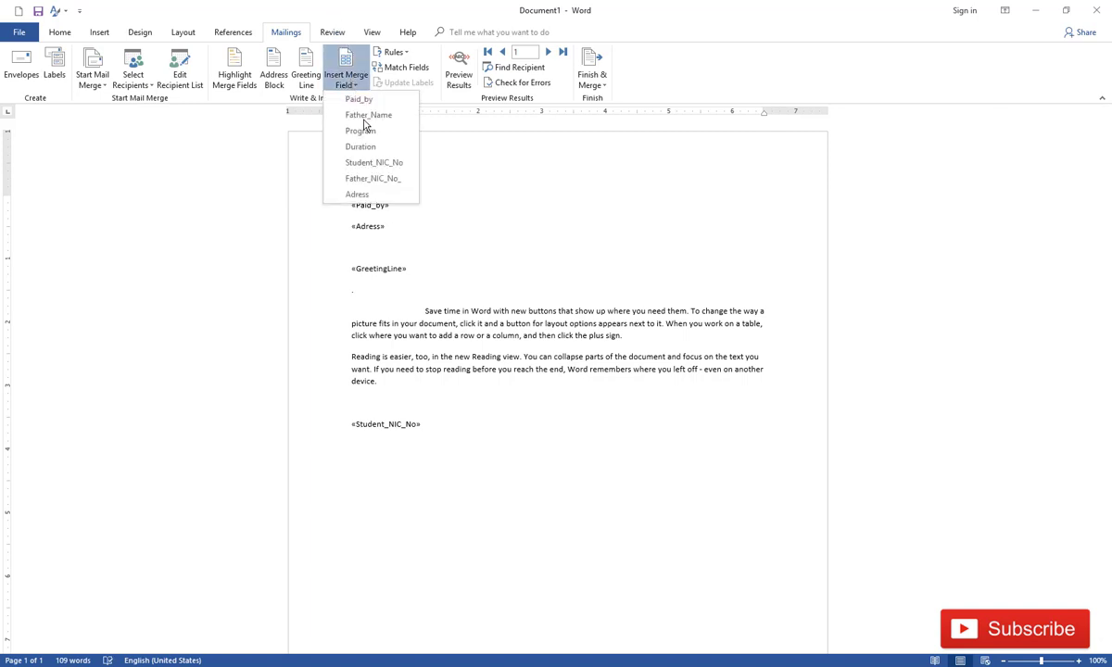
pyautogui.click(367, 179)
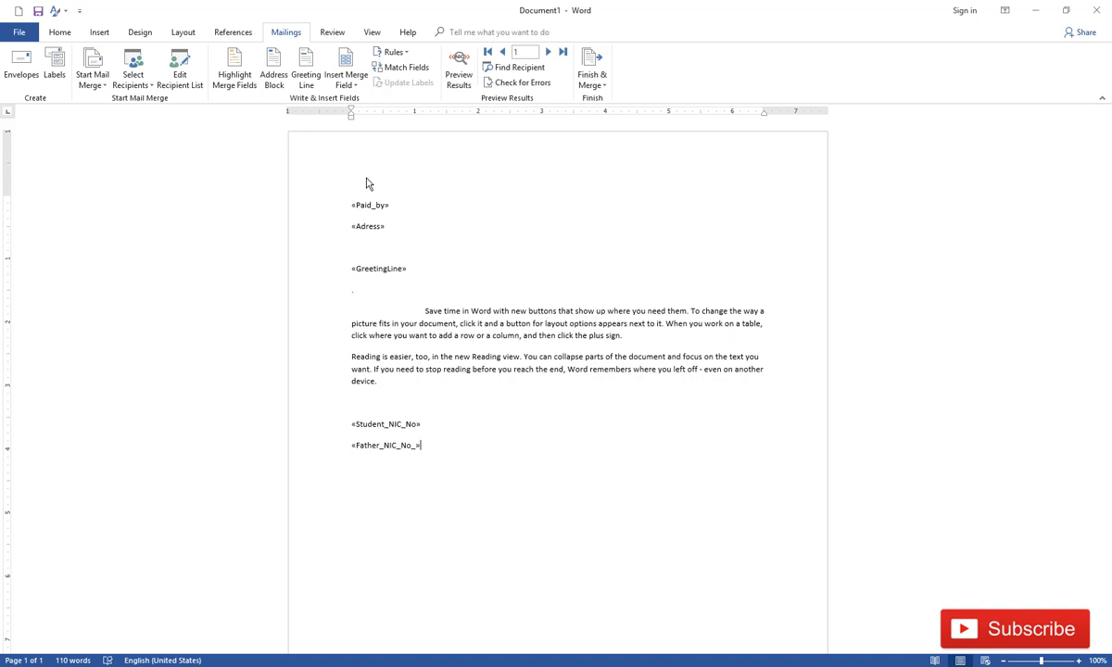
pyautogui.click(461, 76)
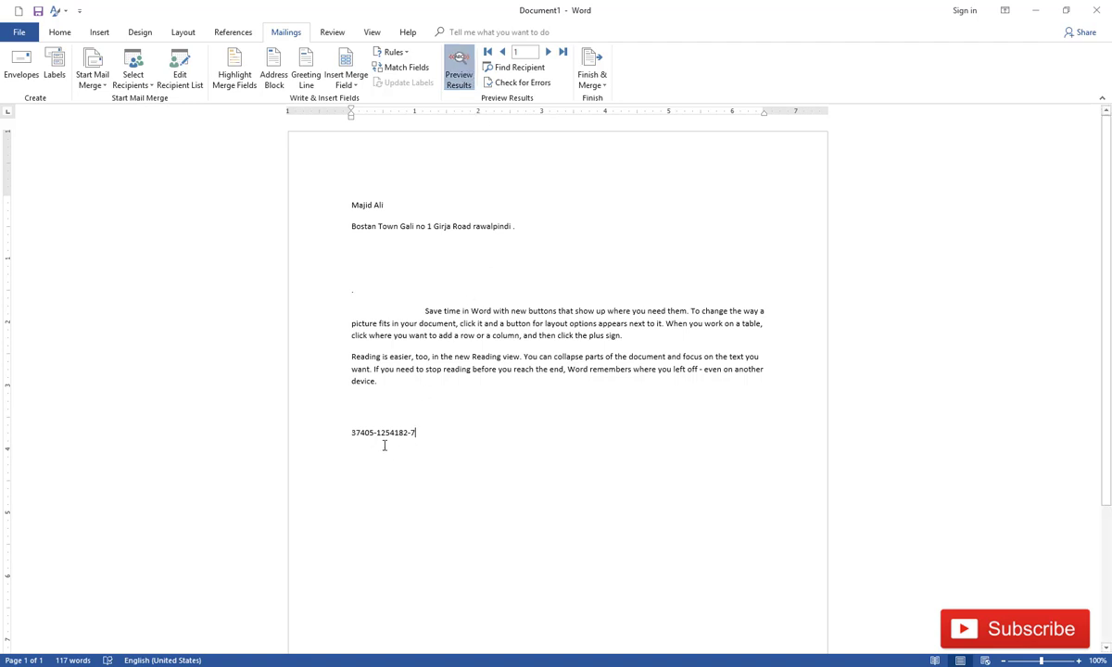
pyautogui.click(455, 74)
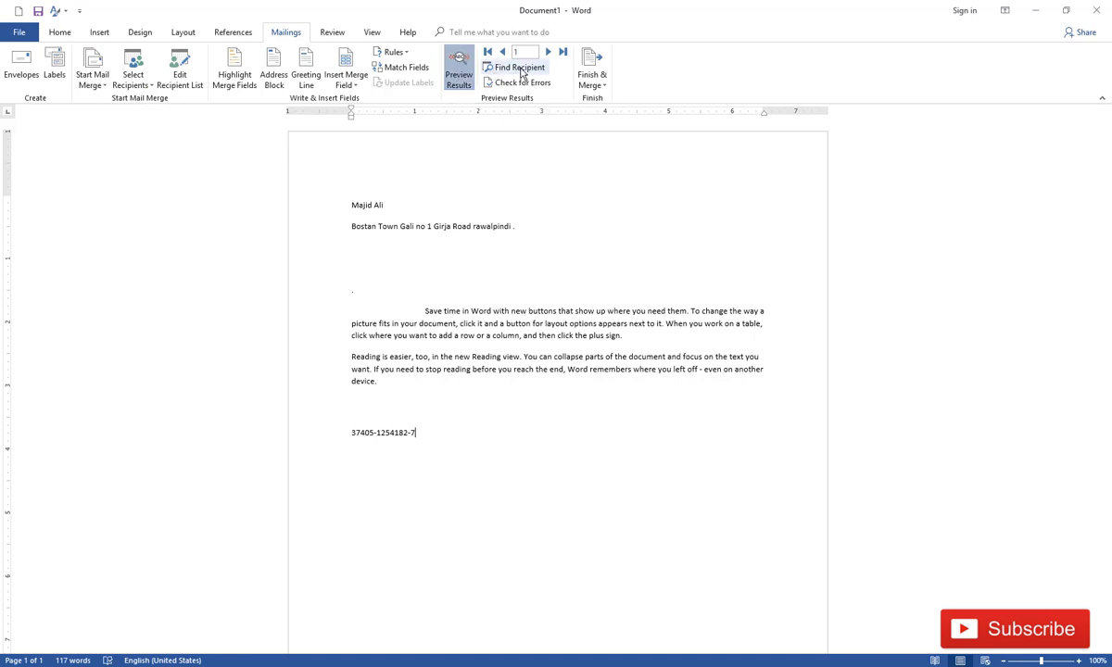
pyautogui.click(548, 52)
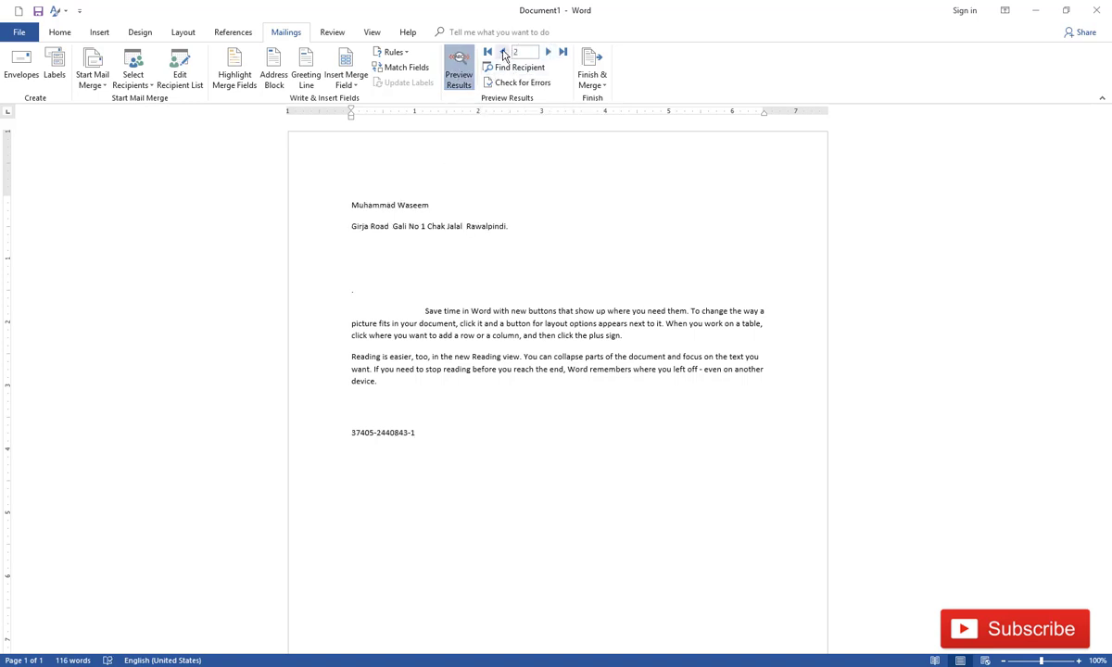
pyautogui.click(501, 52)
pyautogui.click(547, 53)
pyautogui.click(546, 53)
pyautogui.click(546, 52)
pyautogui.click(547, 53)
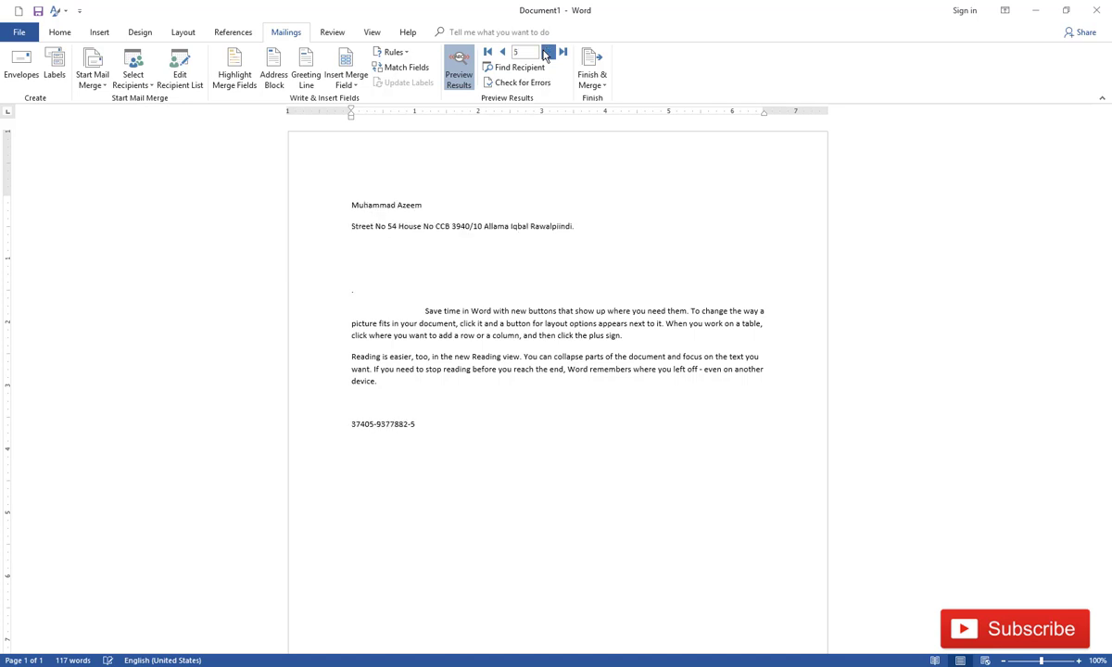
pyautogui.click(547, 53)
pyautogui.click(547, 53)
pyautogui.click(502, 52)
pyautogui.click(503, 52)
pyautogui.click(502, 52)
pyautogui.click(502, 52)
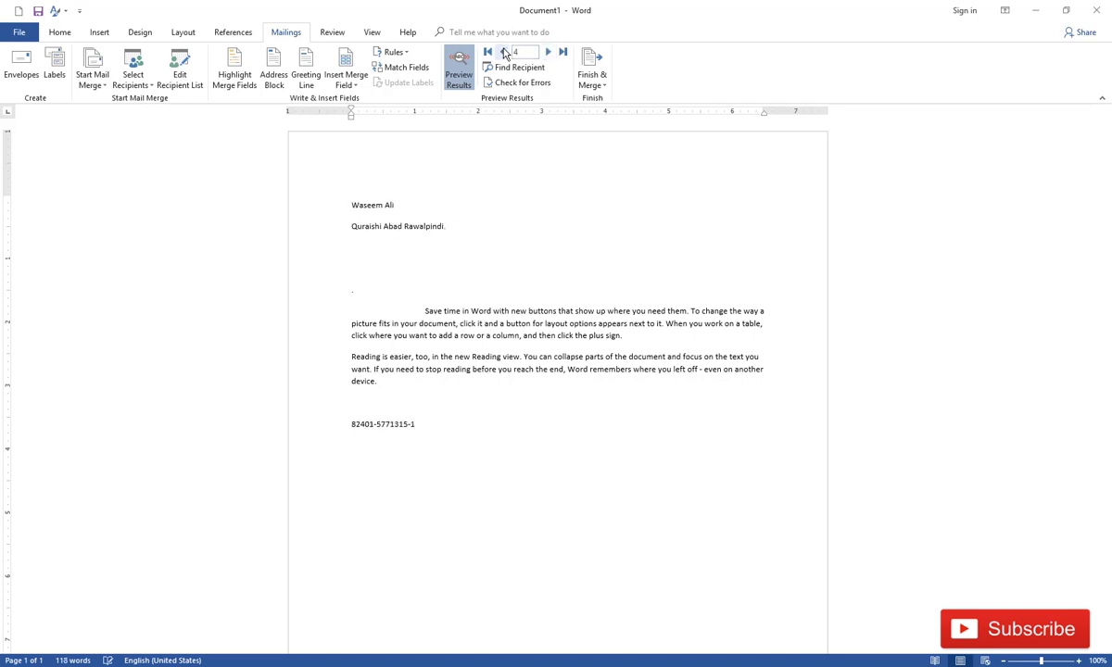
pyautogui.click(502, 52)
pyautogui.click(502, 52)
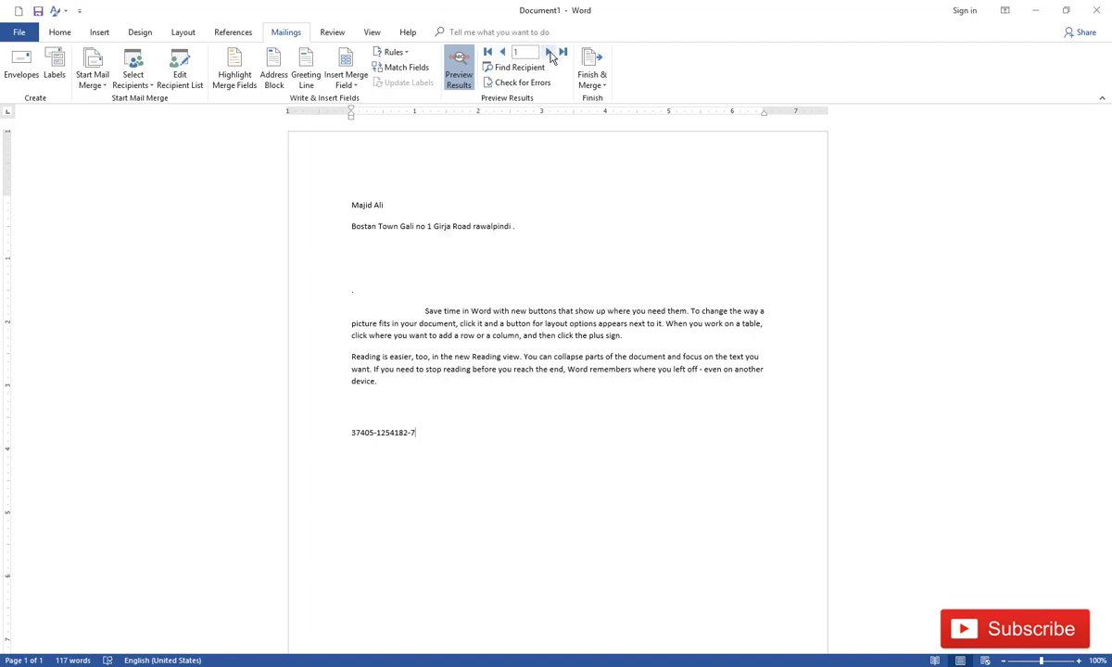
# - Merge all records to individual documents, producing the 15-page Letters1 document
pyautogui.click(595, 80)
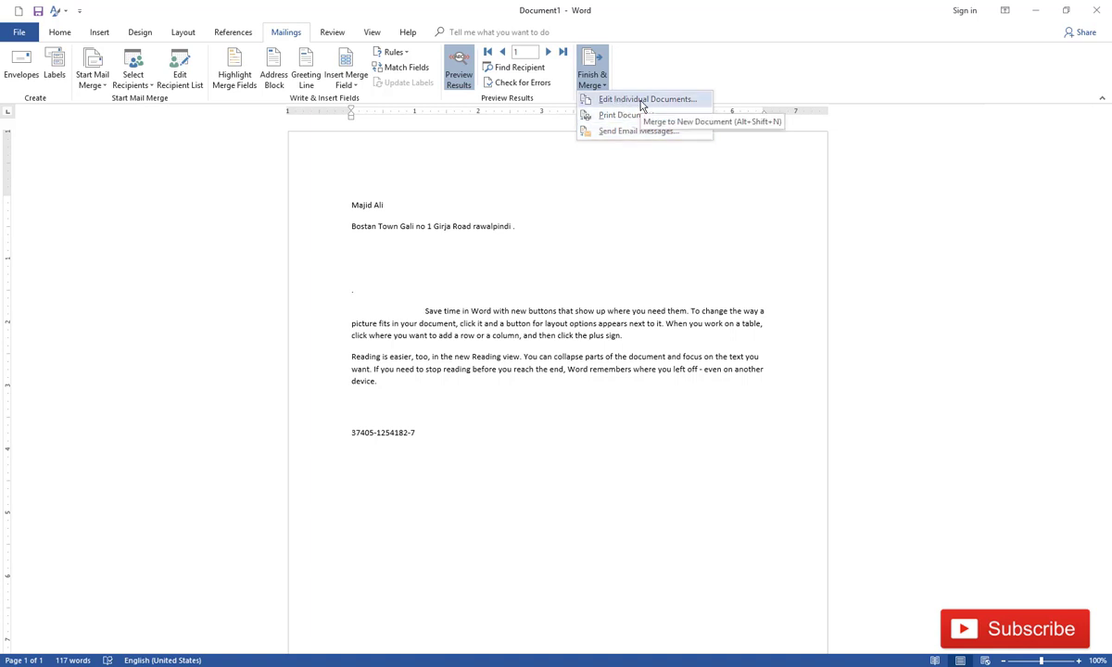
pyautogui.click(641, 100)
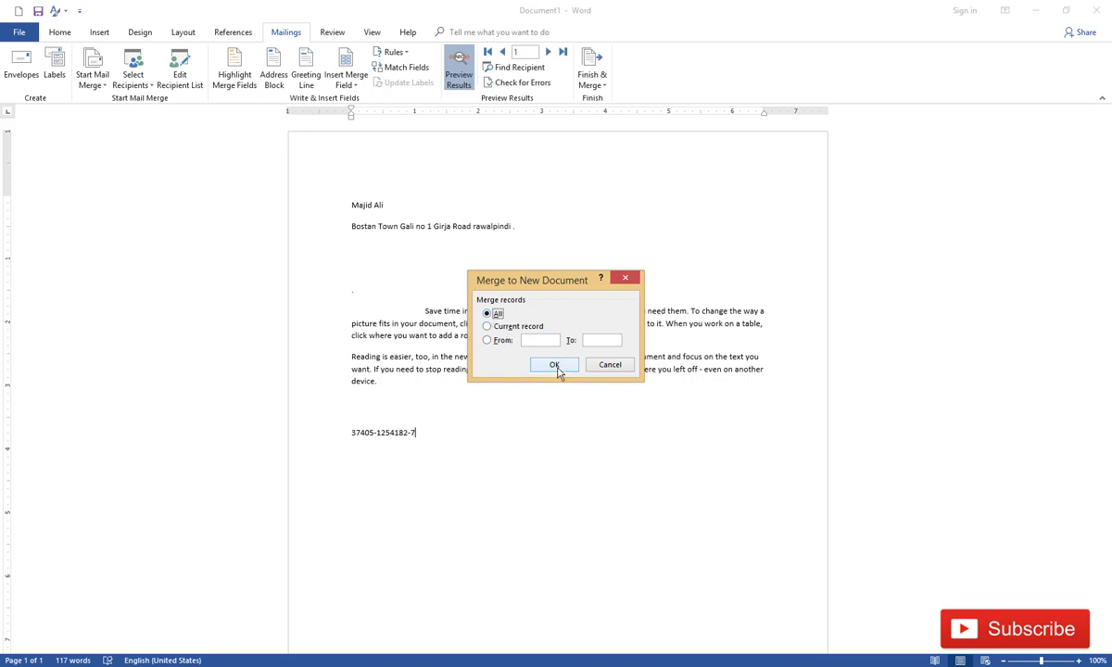
pyautogui.click(554, 364)
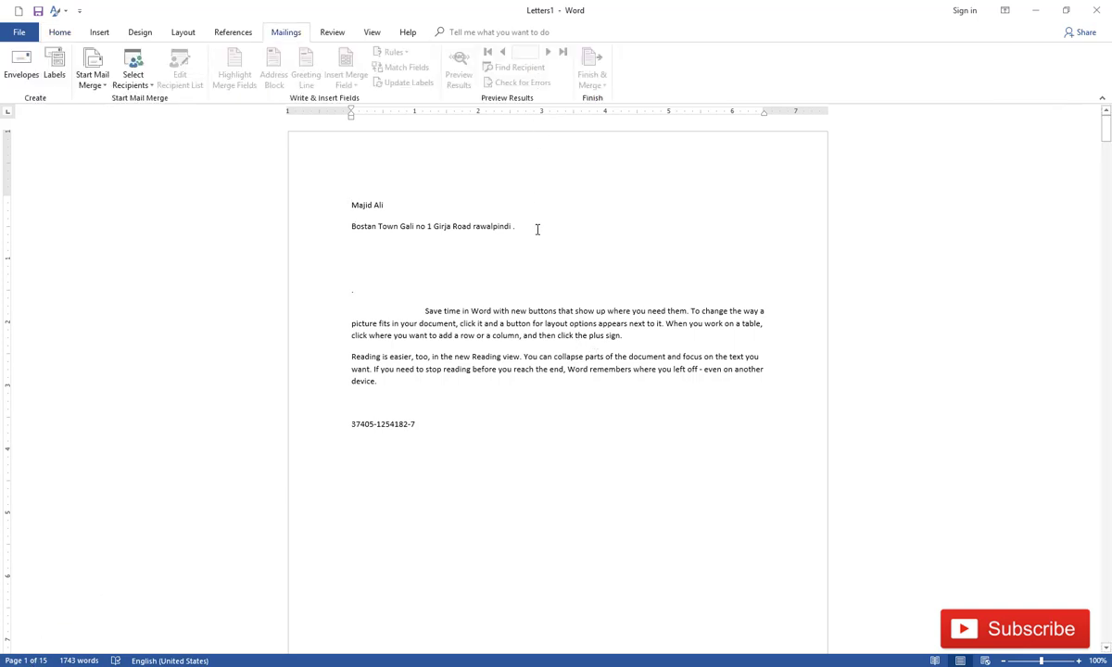
pyautogui.scroll(-10, 535, 228)
pyautogui.scroll(-15, 536, 268)
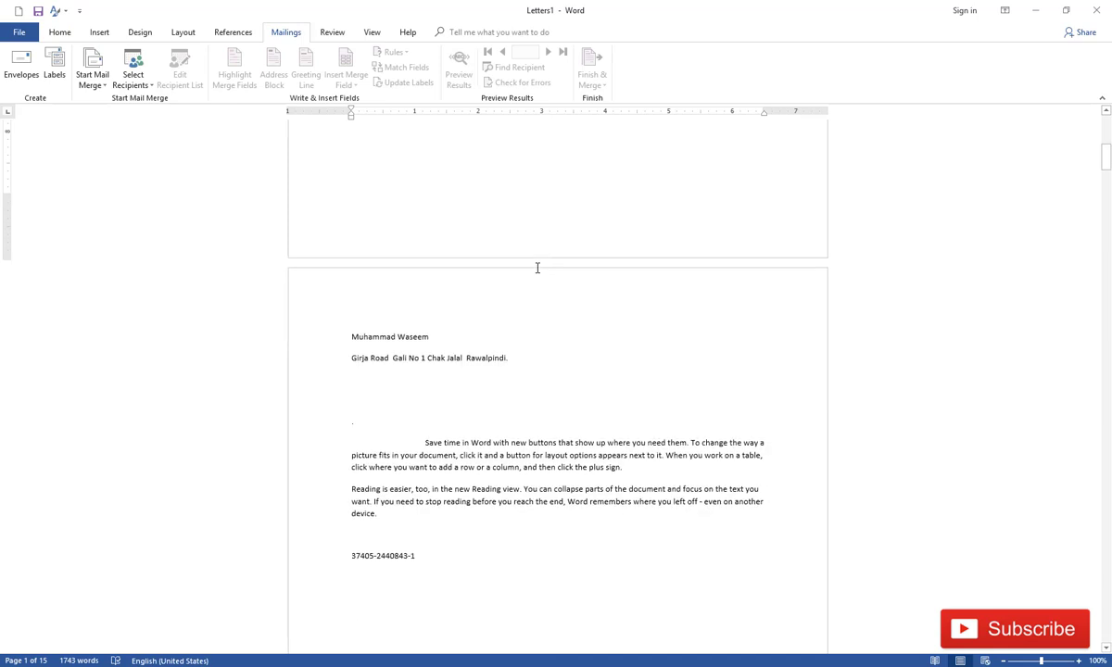
pyautogui.scroll(-3, 536, 268)
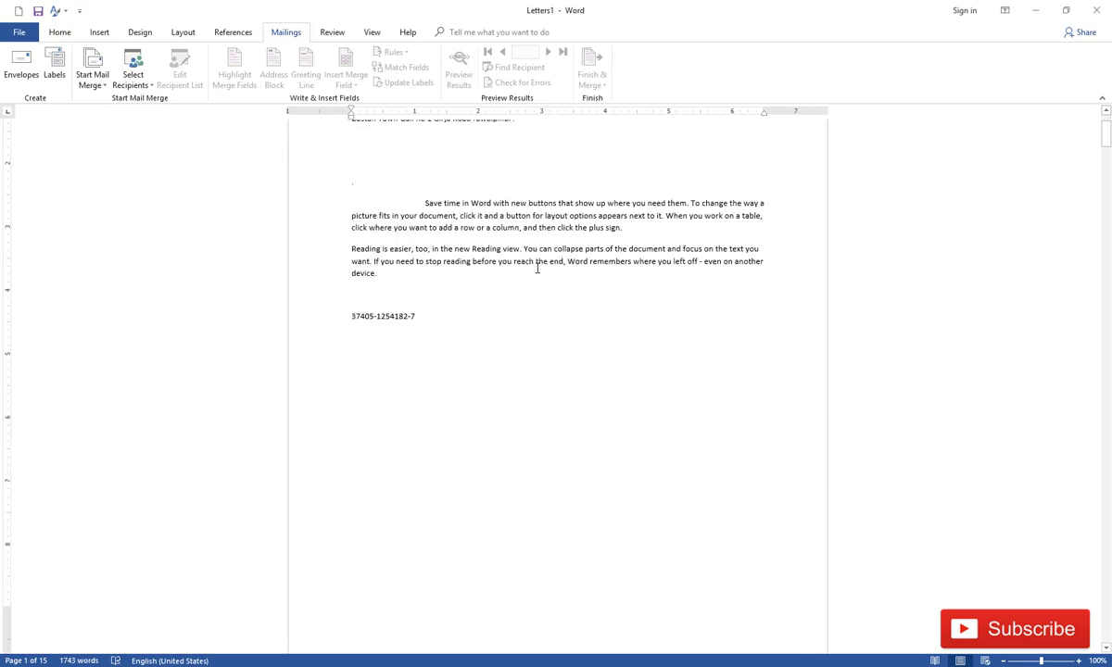
pyautogui.scroll(-5, 537, 267)
pyautogui.scroll(-2, 536, 268)
pyautogui.scroll(-2, 537, 267)
pyautogui.scroll(-4, 536, 268)
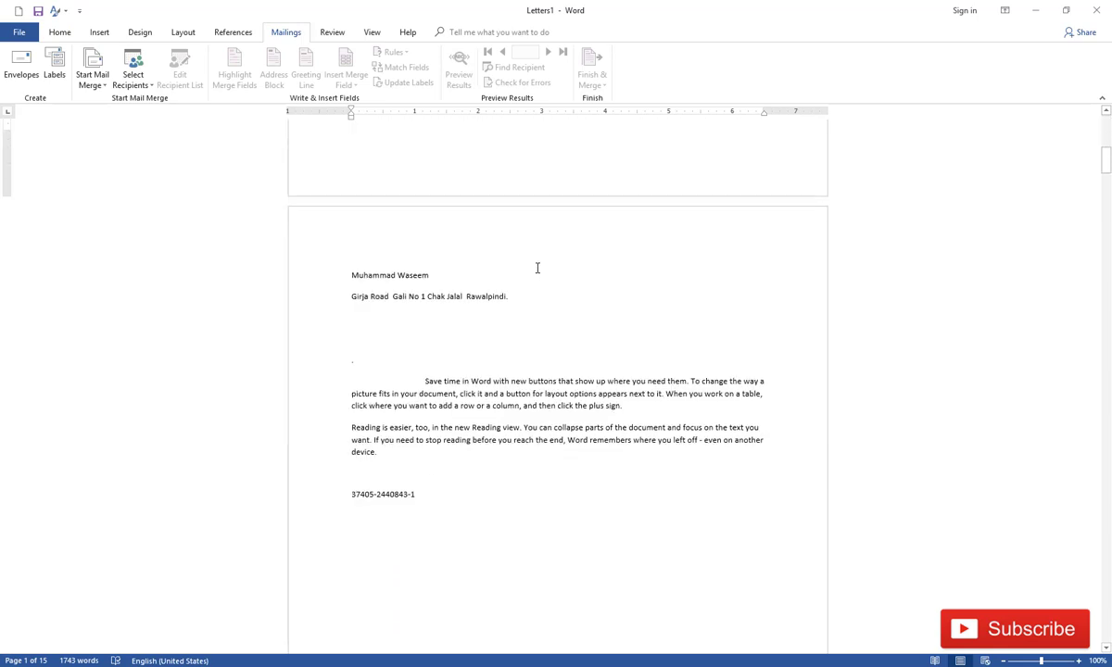
pyautogui.scroll(-3, 536, 268)
pyautogui.scroll(-3, 536, 268)
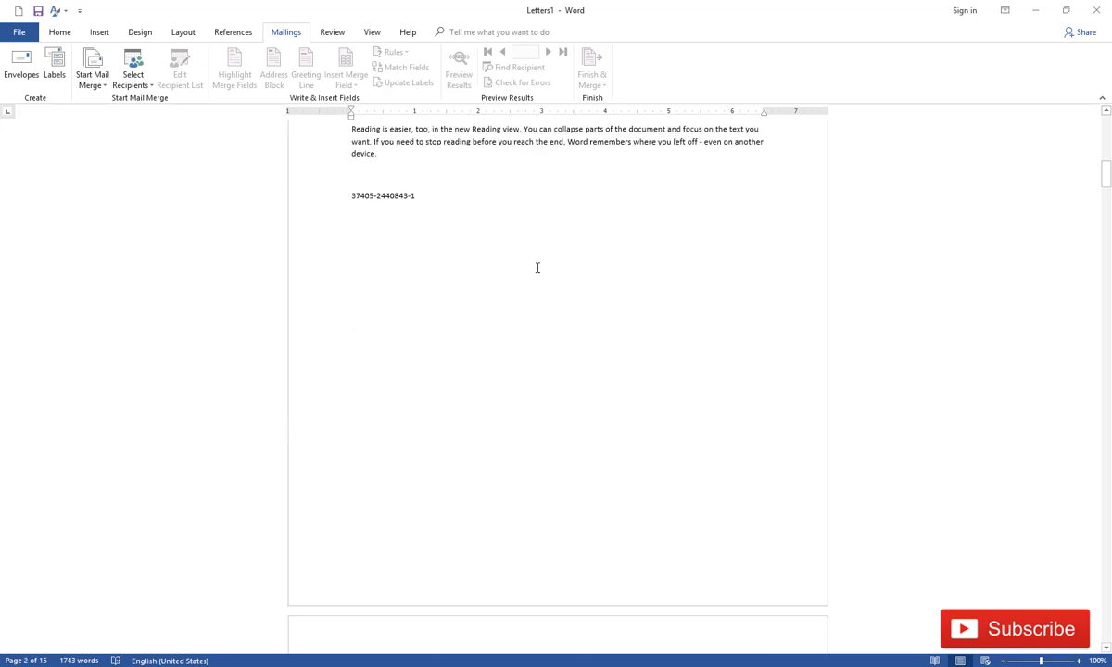
pyautogui.scroll(-3, 536, 268)
pyautogui.scroll(-1, 537, 268)
pyautogui.scroll(-3, 537, 268)
pyautogui.scroll(-4, 536, 268)
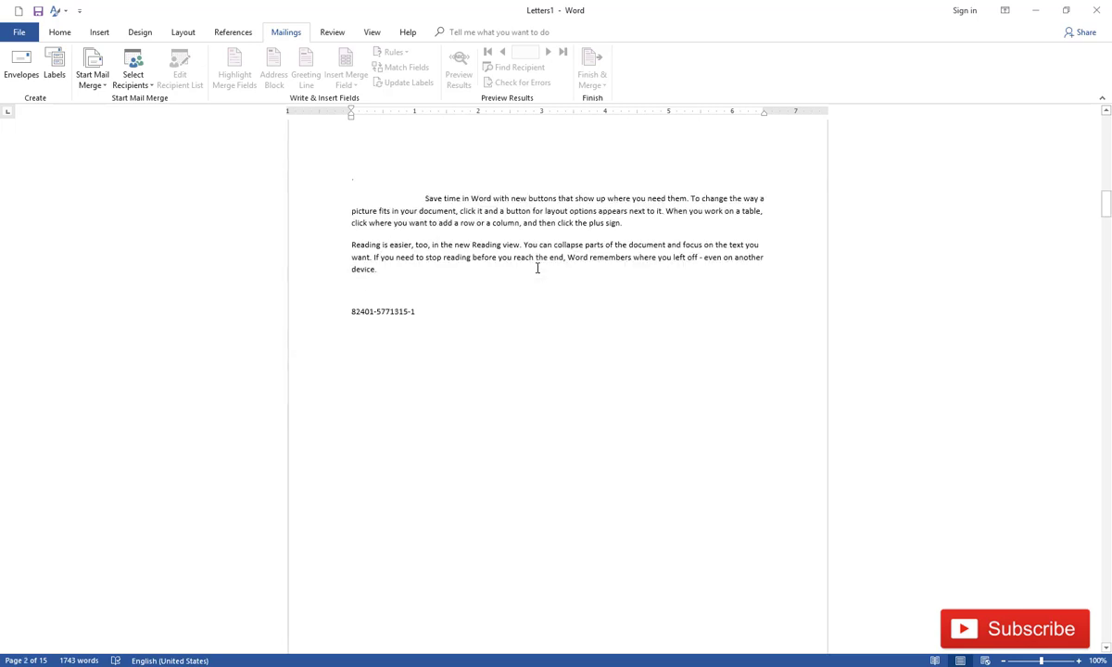
pyautogui.scroll(-3, 537, 268)
pyautogui.scroll(-5, 537, 268)
pyautogui.scroll(-3, 536, 267)
pyautogui.scroll(-4, 536, 268)
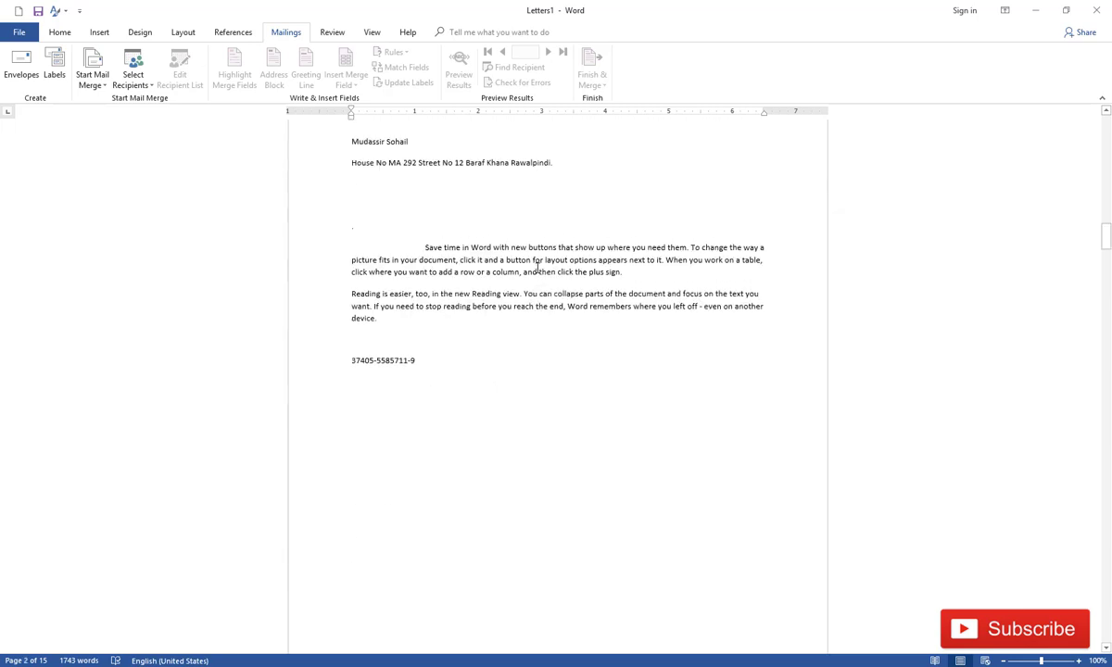
pyautogui.scroll(-4, 536, 267)
pyautogui.scroll(-4, 537, 268)
pyautogui.scroll(-3, 536, 268)
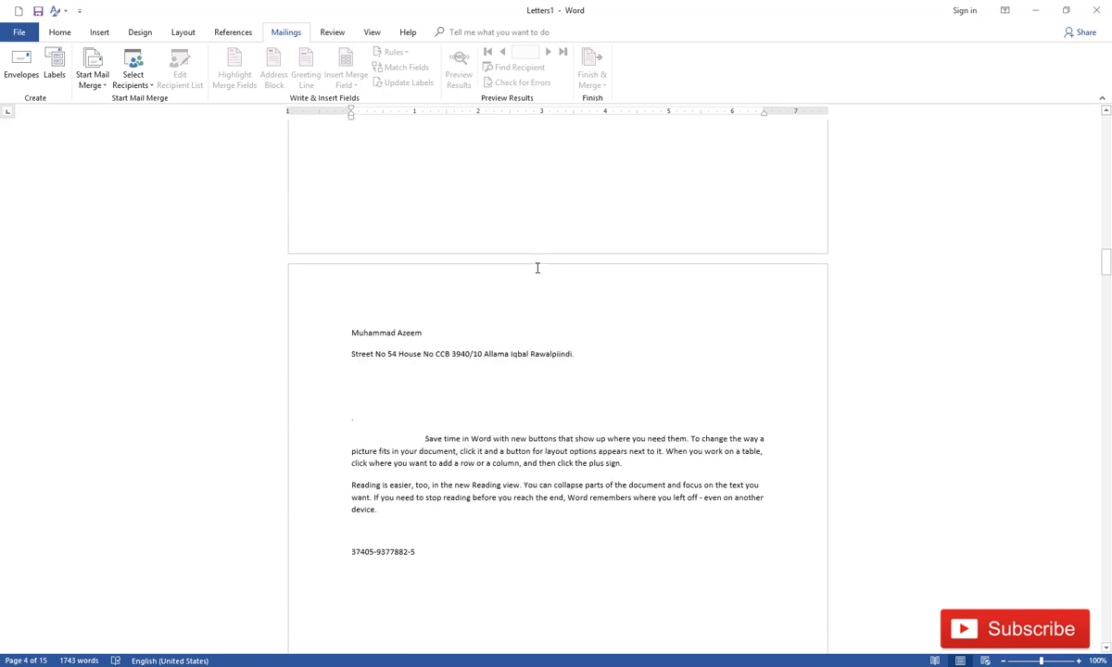
pyautogui.scroll(-1, 536, 268)
pyautogui.scroll(-3, 537, 268)
pyautogui.scroll(-4, 536, 268)
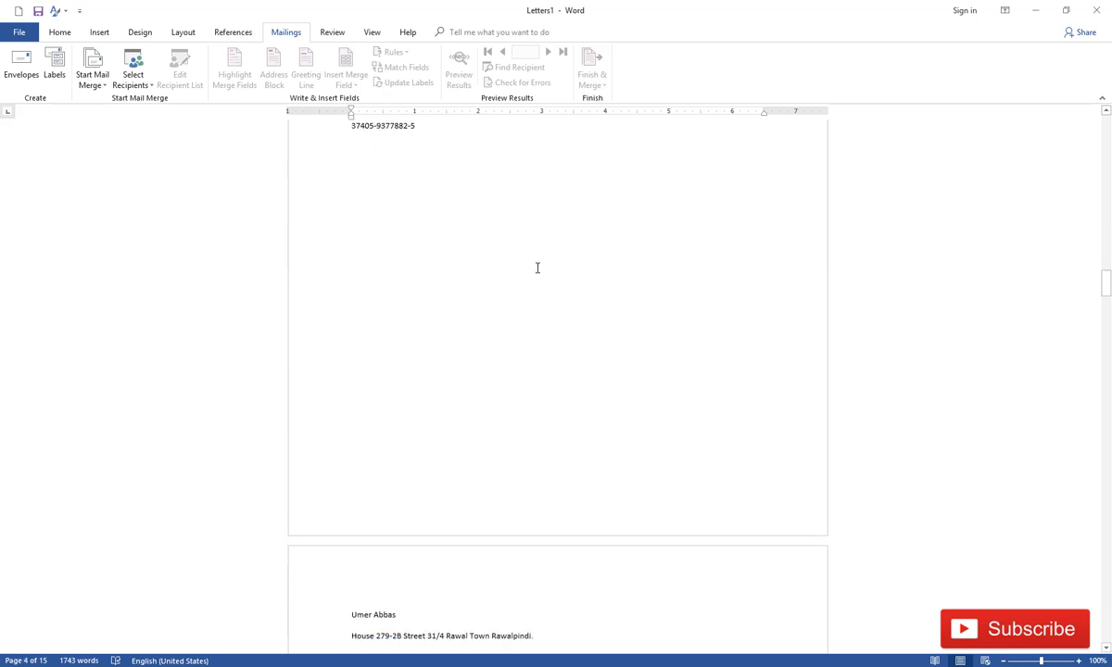
pyautogui.scroll(-3, 536, 267)
pyautogui.scroll(-2, 537, 267)
pyautogui.scroll(2, 536, 268)
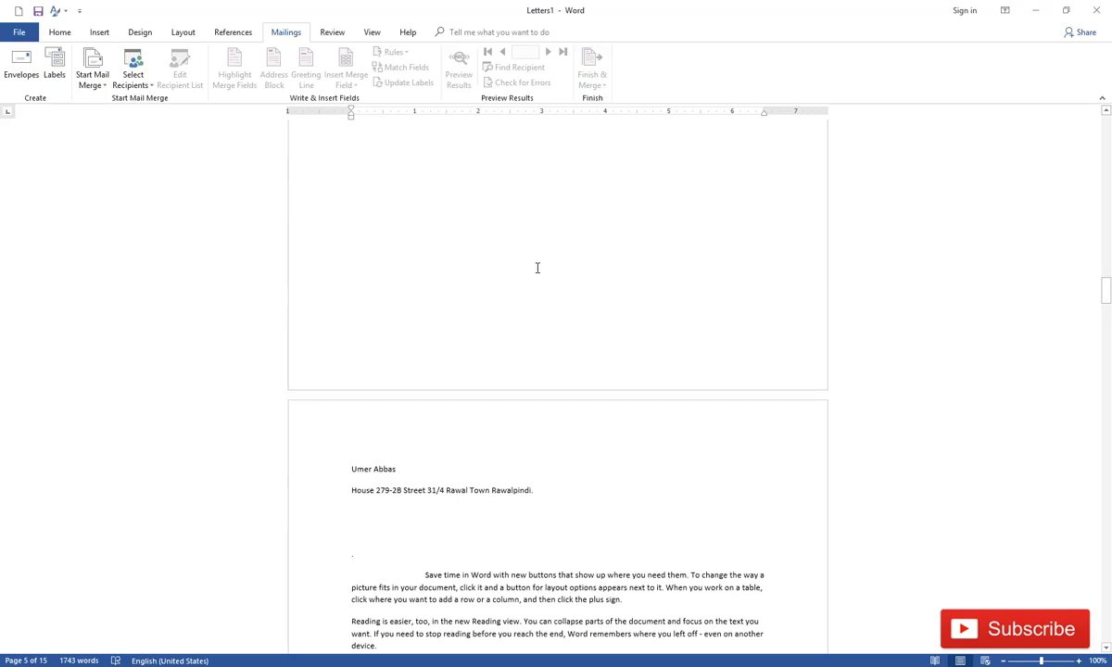
pyautogui.scroll(-7, 537, 268)
pyautogui.scroll(-5, 537, 268)
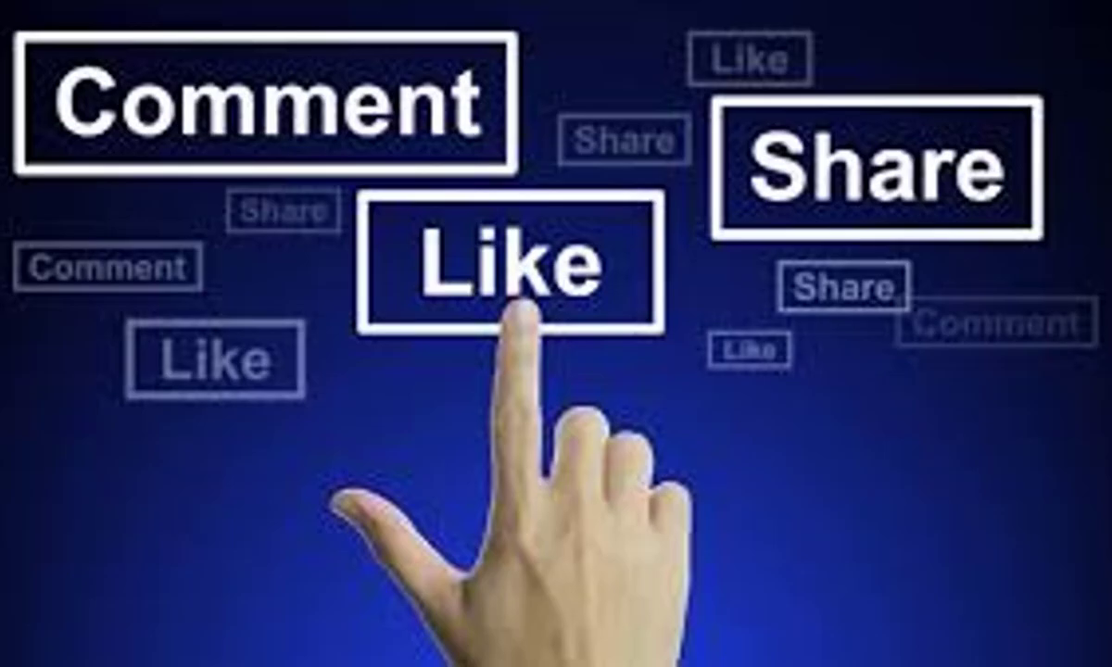